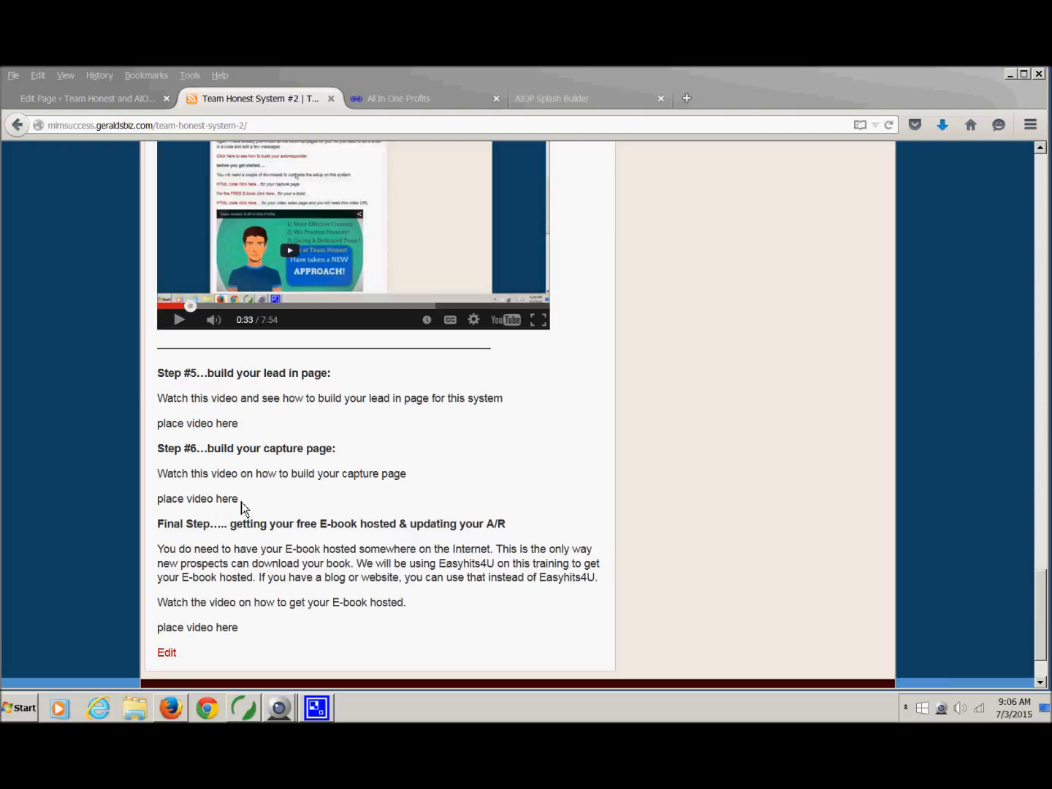
- Open the capture page's HTML code link from the training page in a new tab and switch to it
mouse_move(349, 458)
mouse_down()
mouse_move(157, 450)
mouse_move(347, 462)
mouse_up()
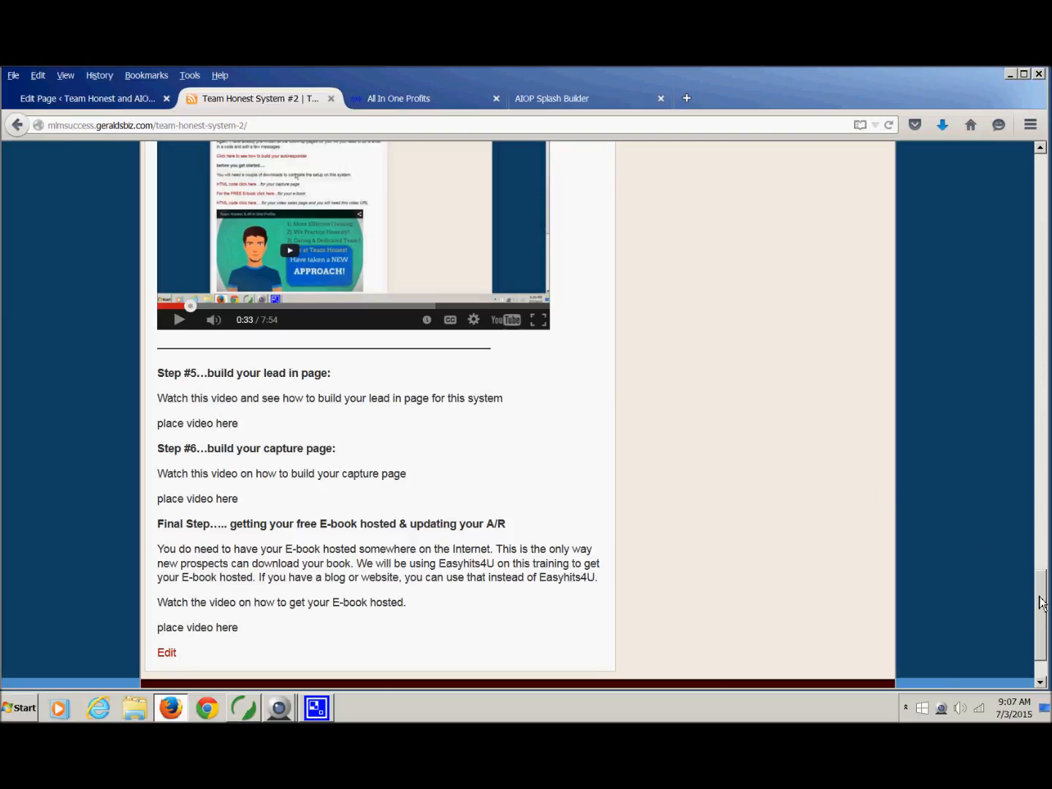
drag(1042, 602, 1035, 366)
drag(1042, 422, 1042, 383)
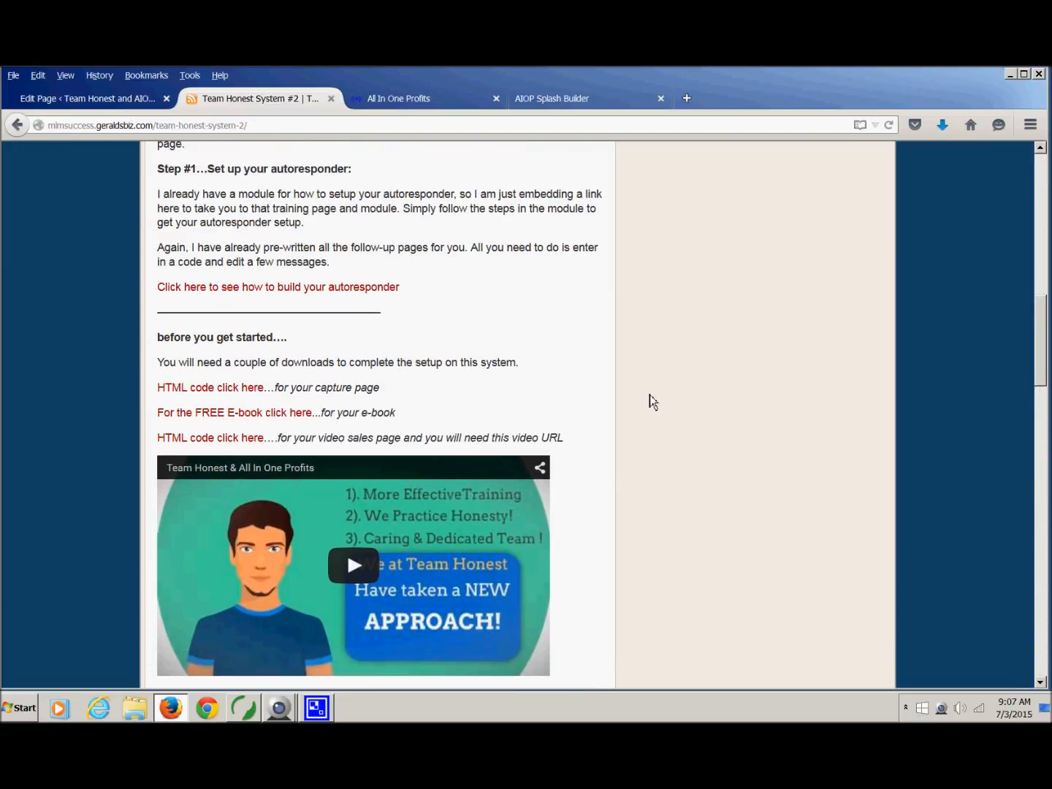
right_click(230, 394)
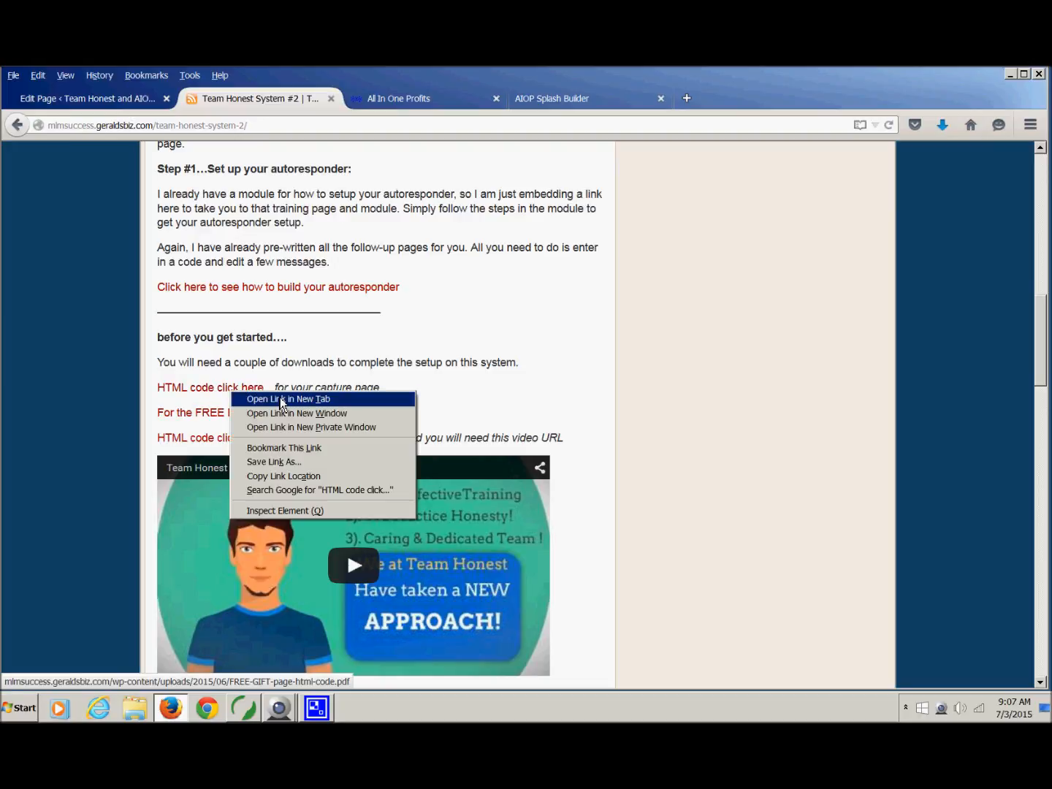
click(263, 399)
click(442, 106)
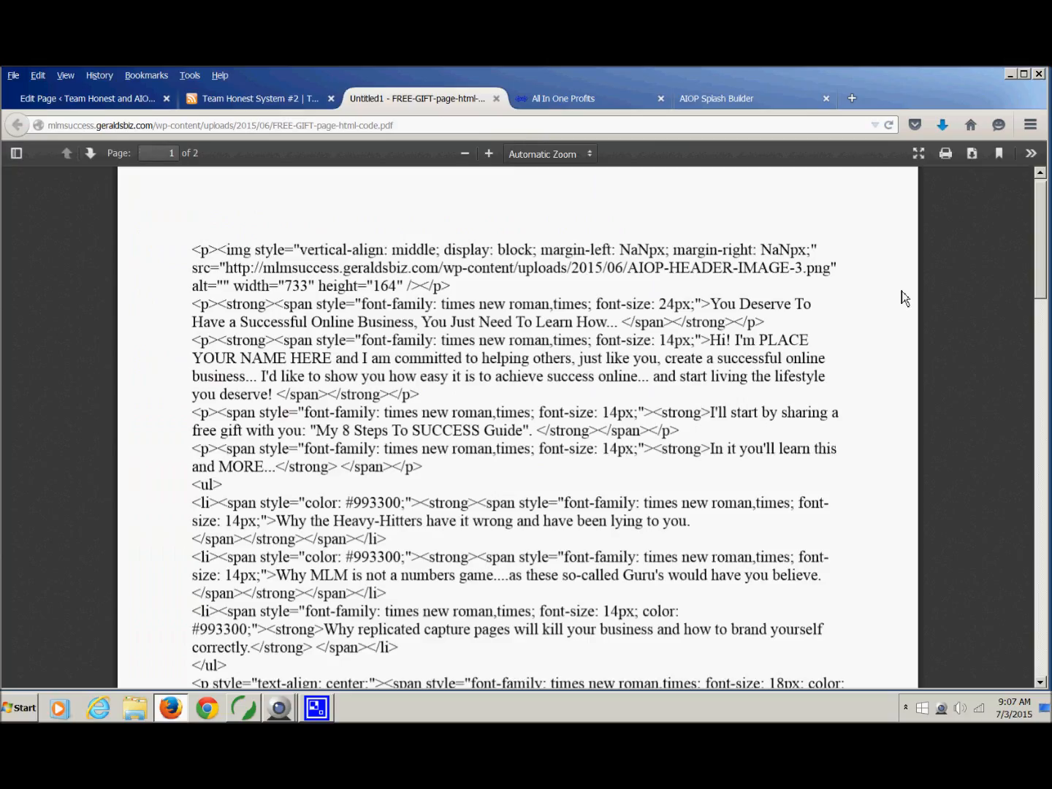
- Download FREE-GIFT-page-html-code.pdf from the browser preview and open it with PDFlite
click(974, 157)
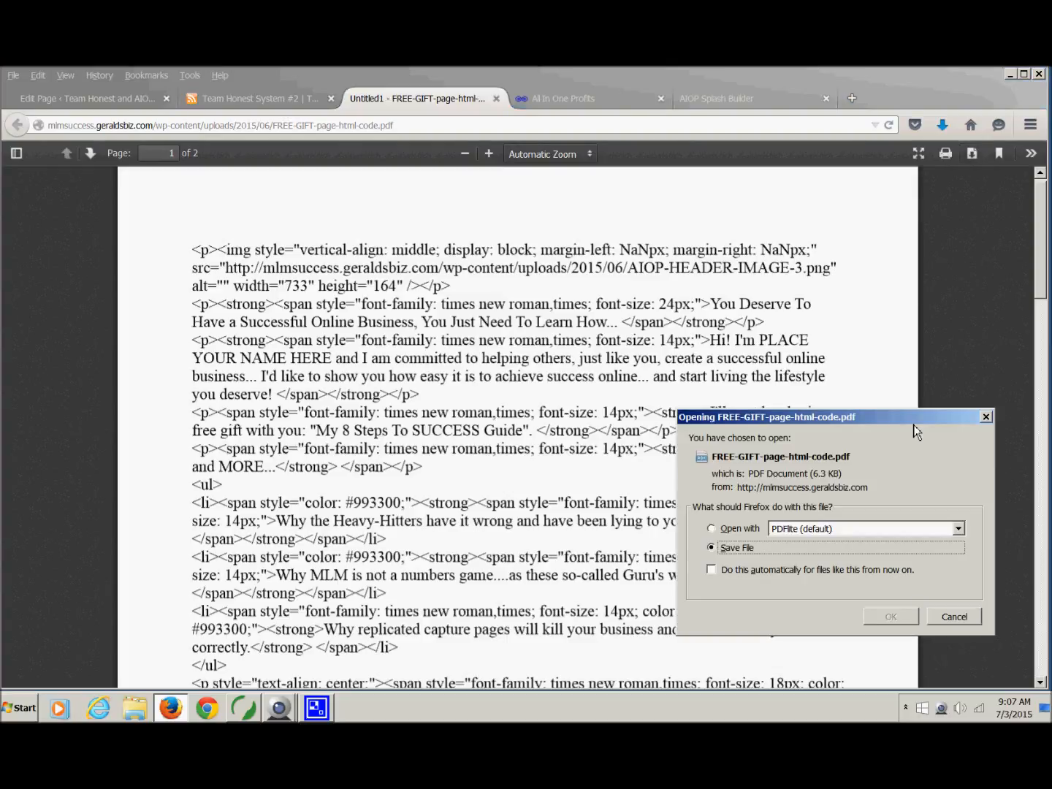
click(713, 532)
click(891, 615)
- Copy the entire HTML code from both pages of the PDF, and close the document and its browser tab
drag(888, 359, 890, 536)
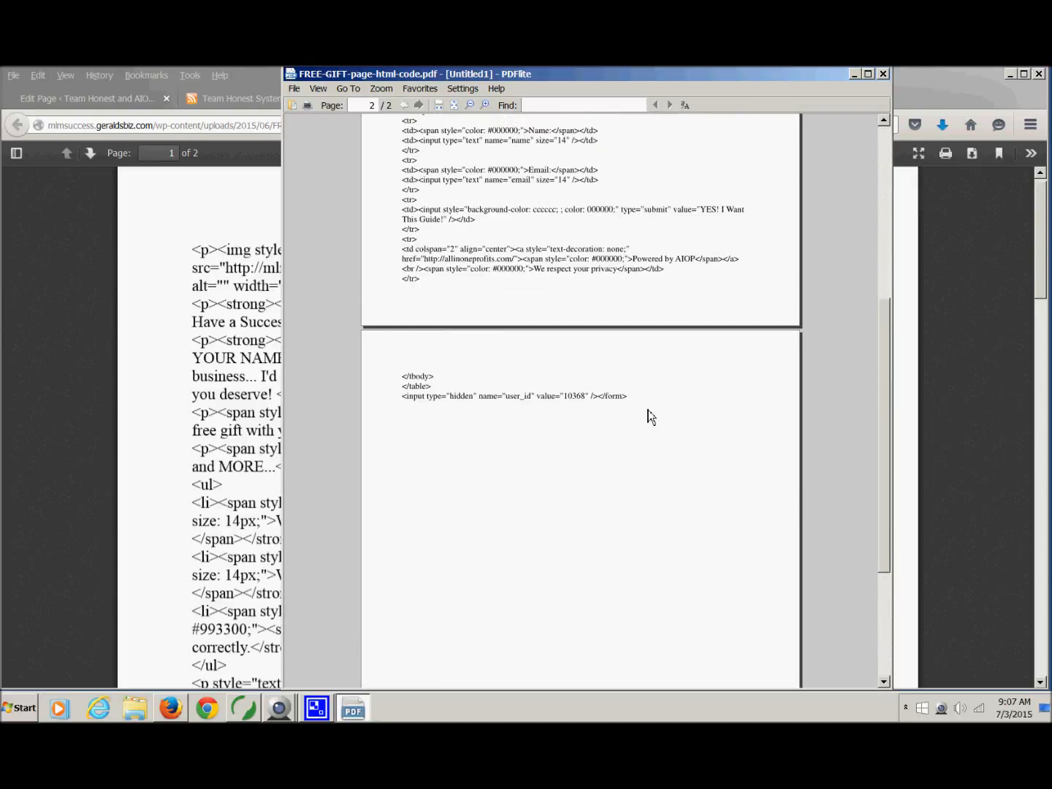
mouse_move(884, 486)
mouse_down()
mouse_move(885, 563)
mouse_move(880, 312)
mouse_move(883, 457)
mouse_up()
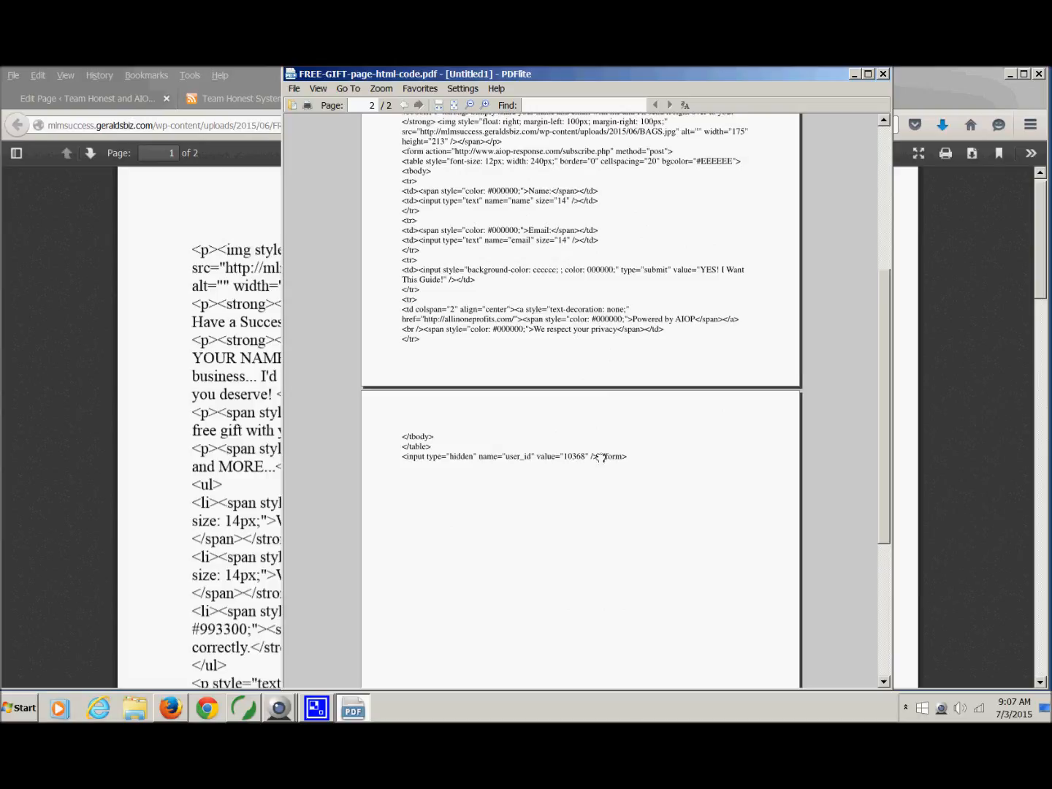
scroll(511, 457, down, 1)
drag(629, 453, 450, 429)
drag(633, 453, 413, 82)
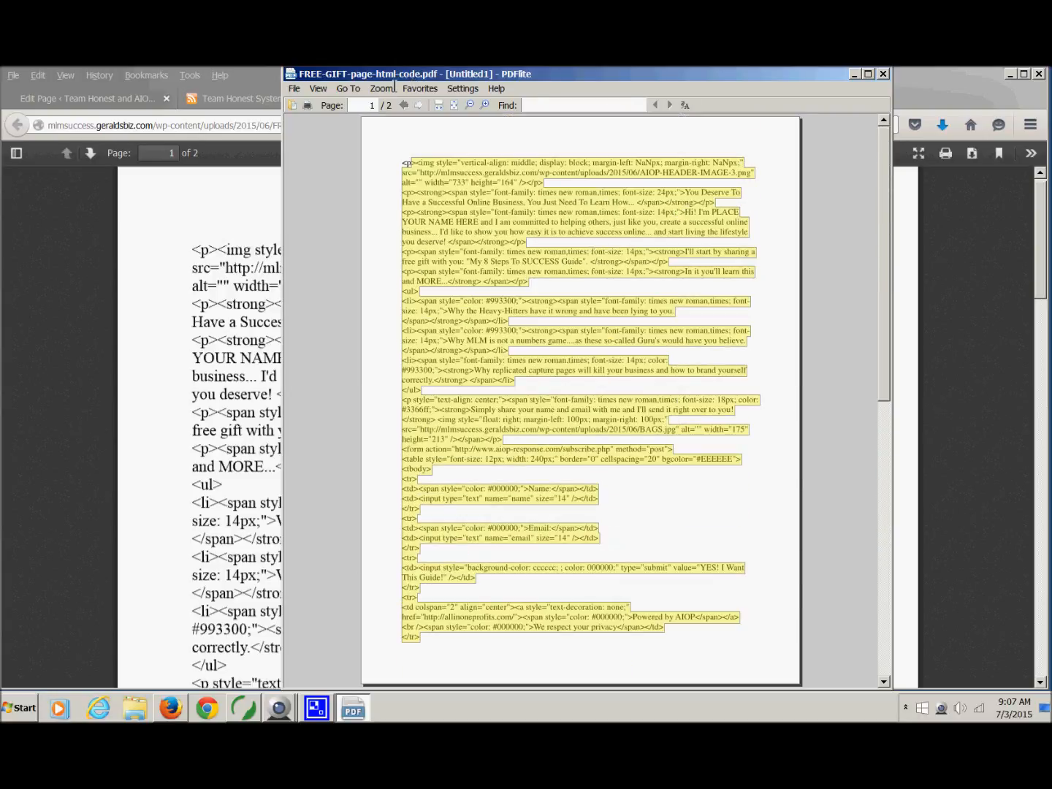
drag(360, 154, 387, 166)
right_click(469, 200)
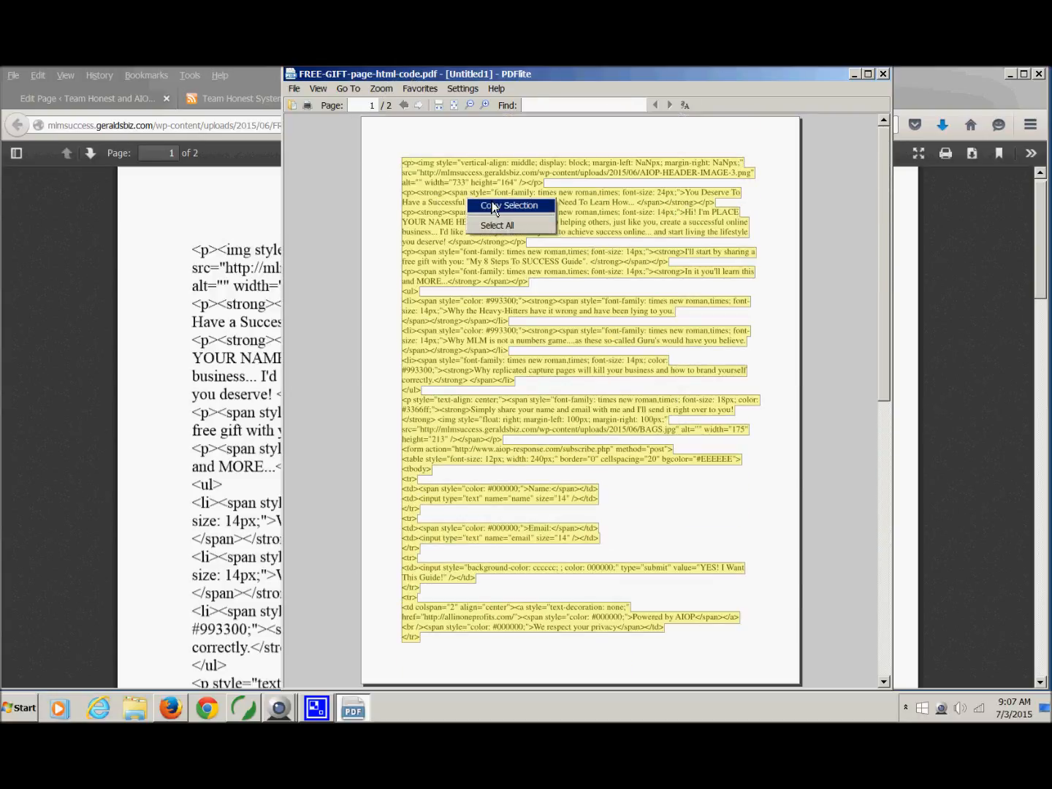
click(495, 206)
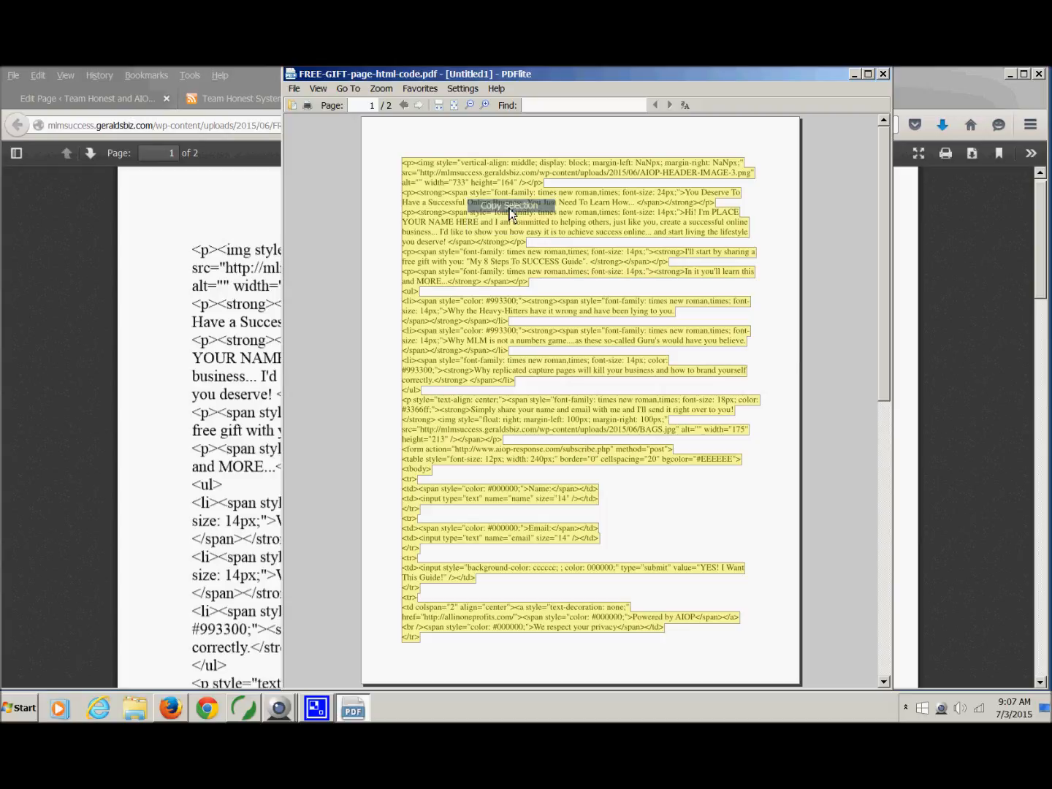
click(884, 75)
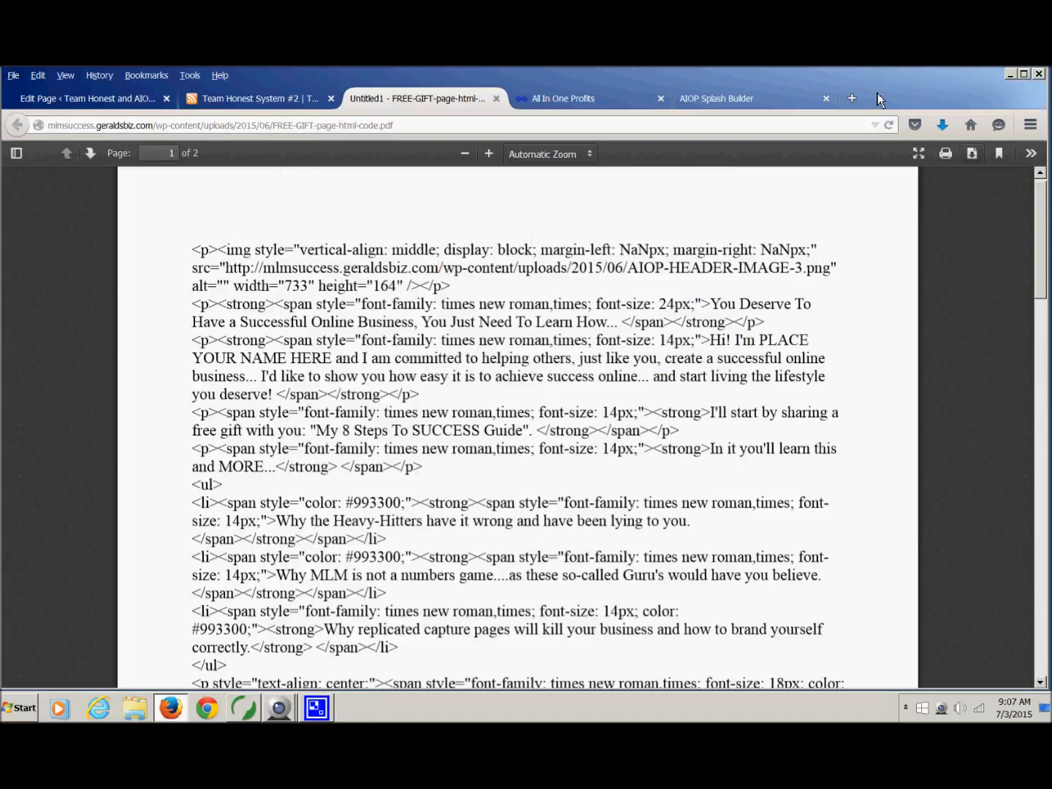
click(496, 98)
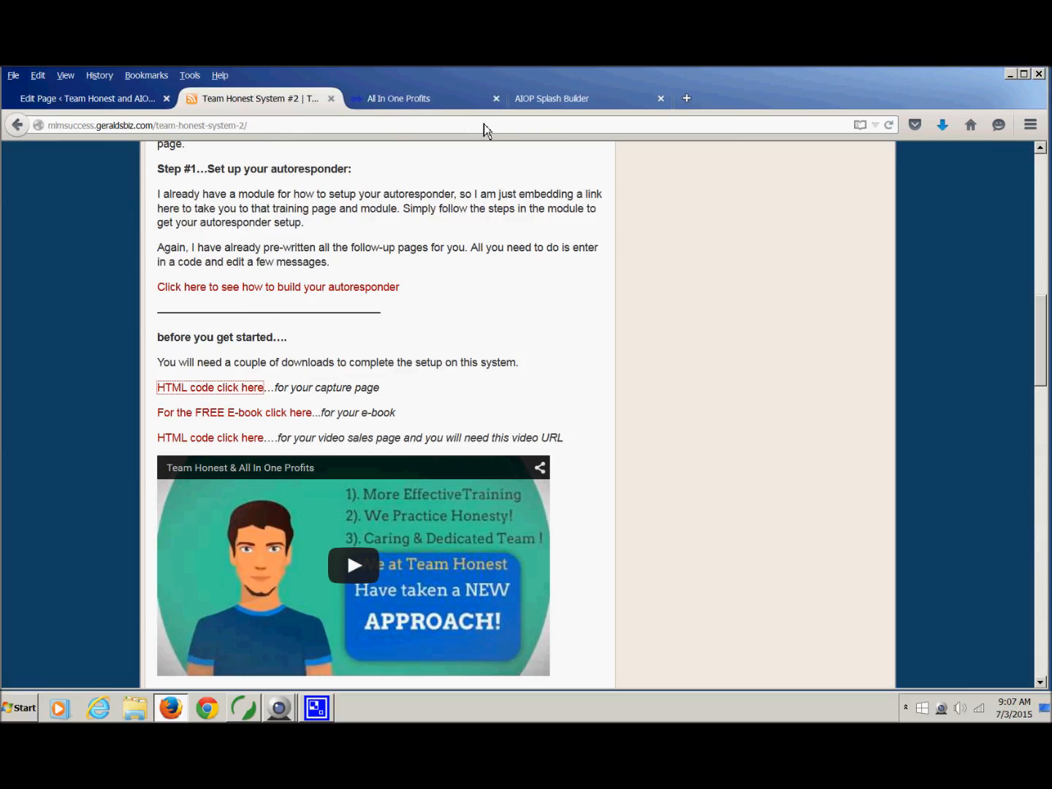
- Switch to AIOP Splash Builder, open the list of splash pages and activate the name field for a new page
click(587, 102)
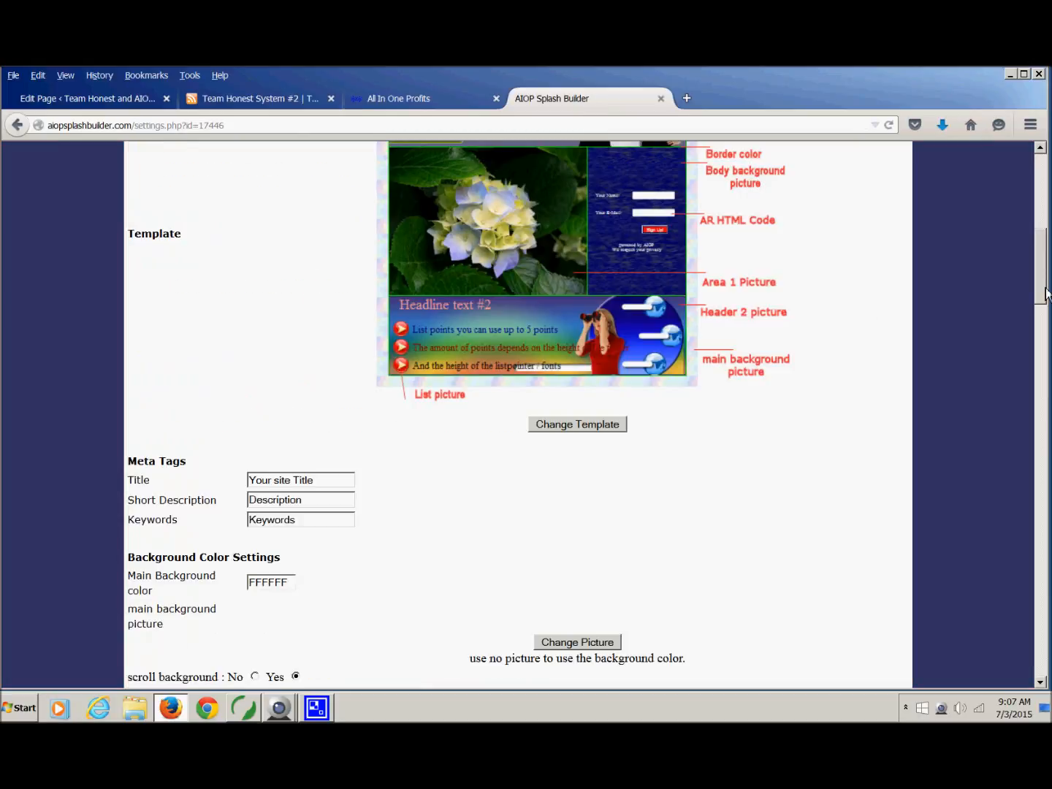
drag(1045, 292, 1047, 229)
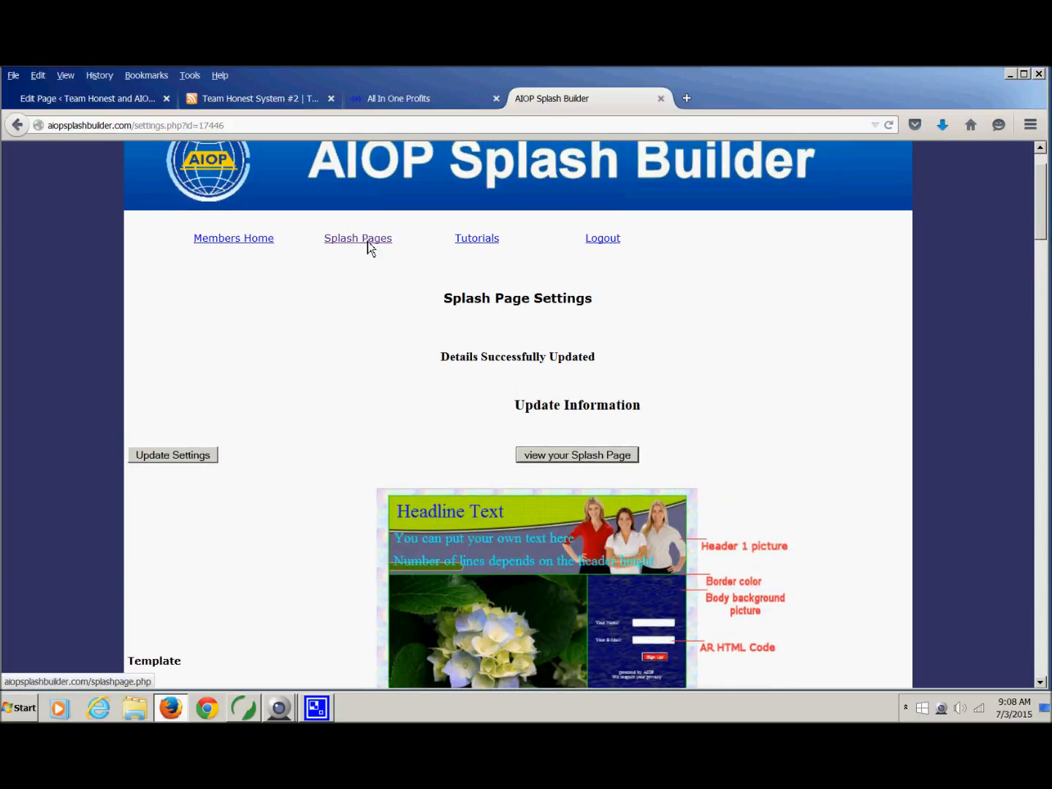
drag(1032, 225, 999, 239)
click(373, 298)
click(366, 246)
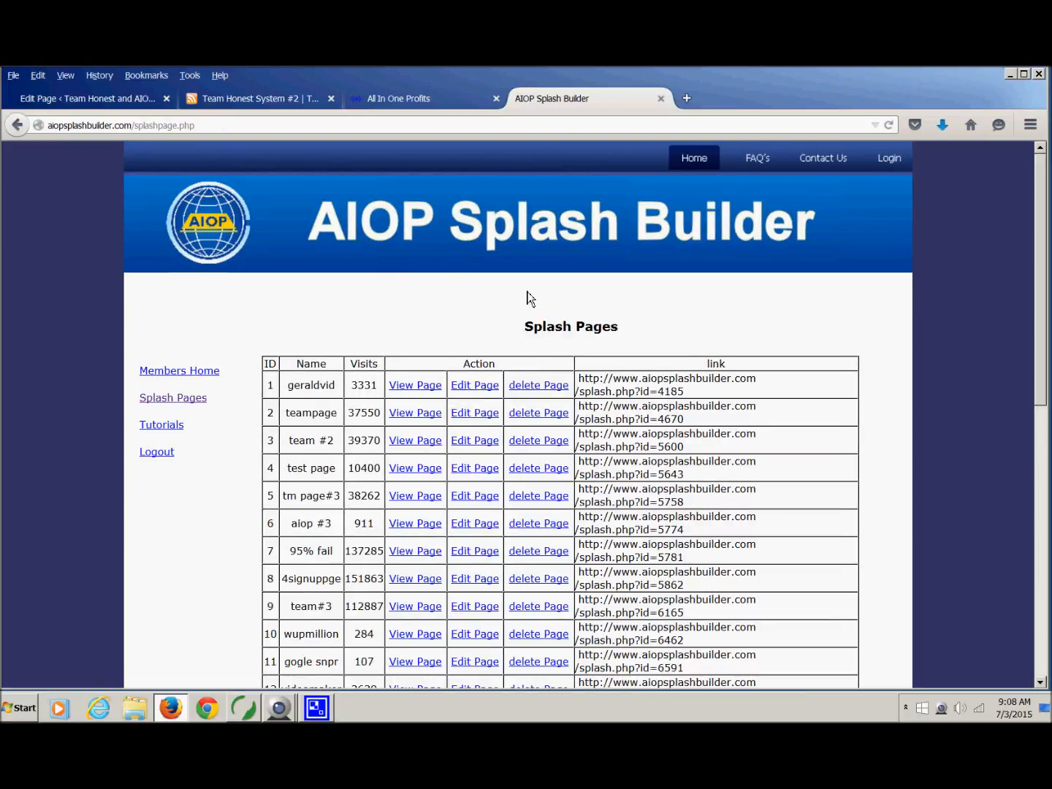
click(427, 101)
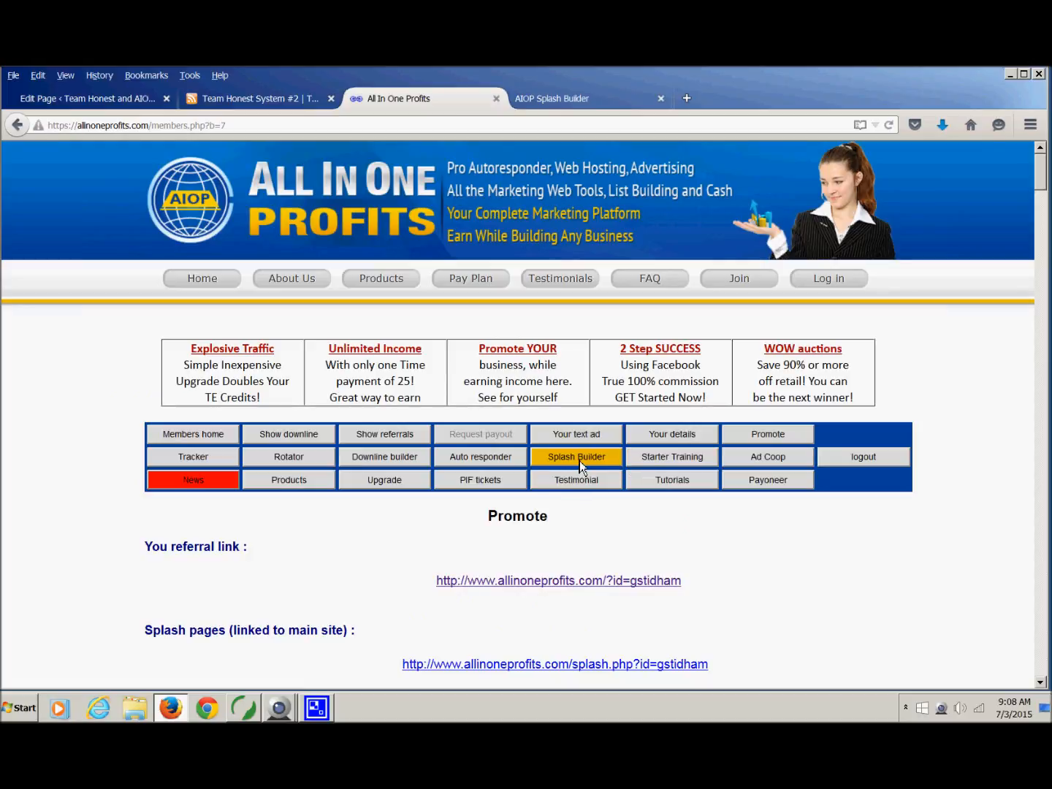
click(607, 98)
drag(1044, 304, 1043, 570)
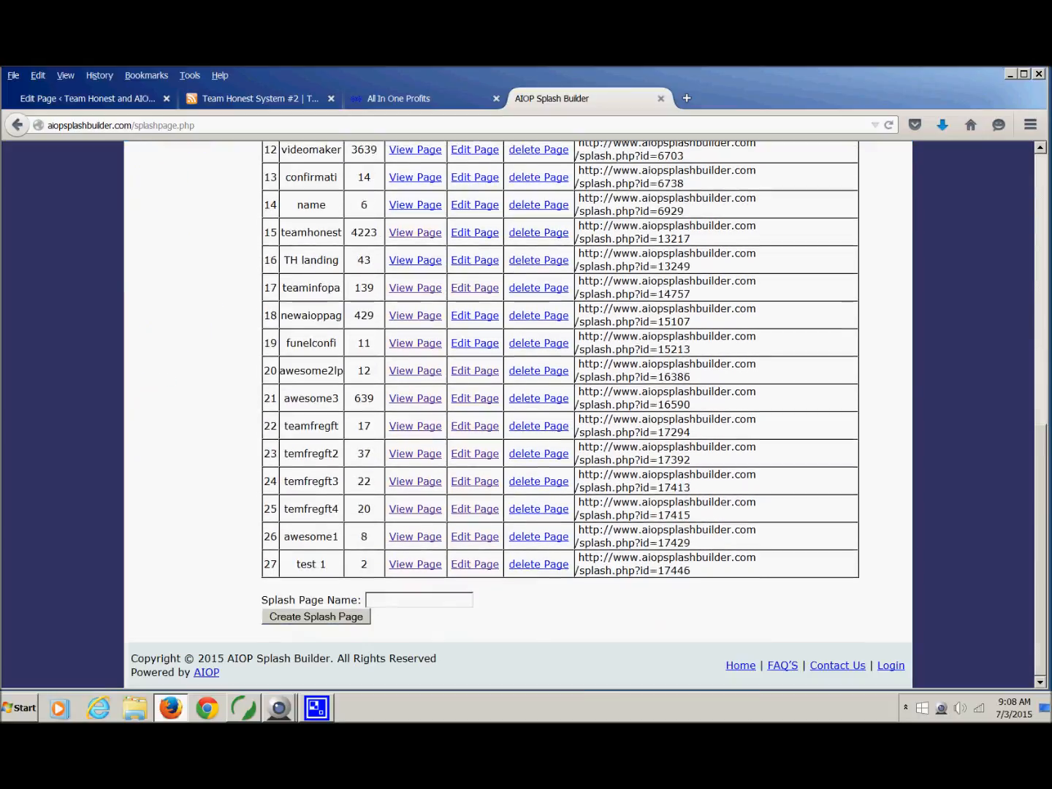
click(400, 603)
text(captu)
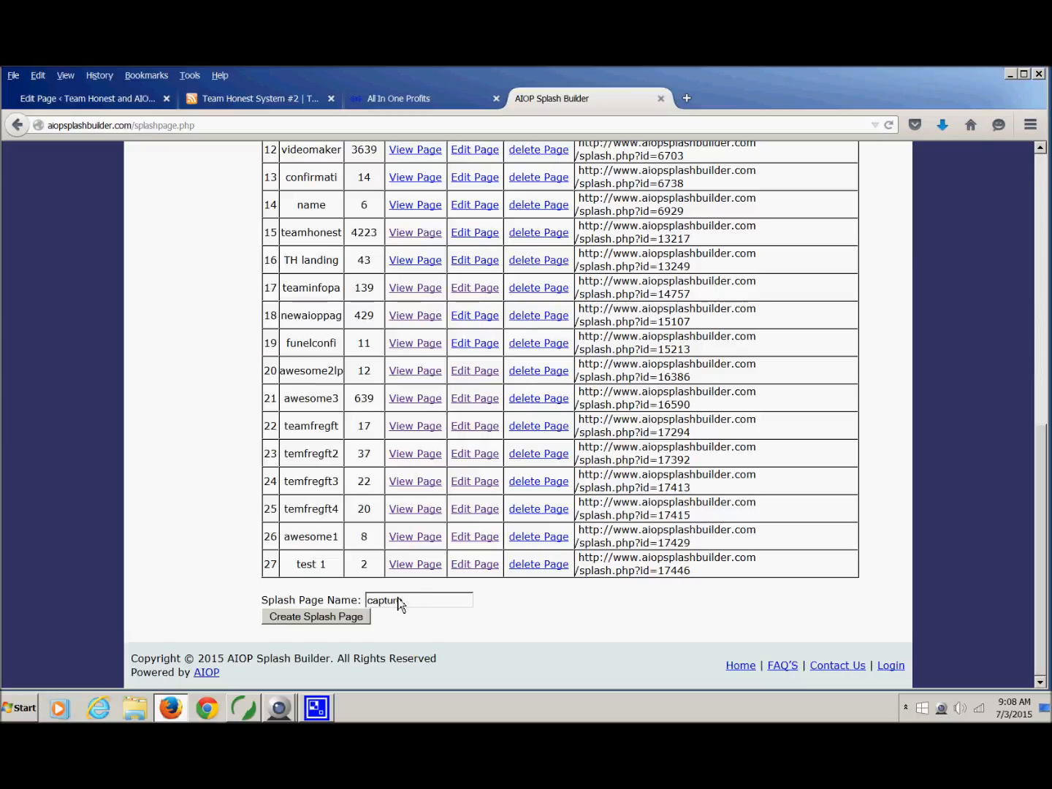
key(BackSpace)
key(BackSpace)
key(BackSpace)
key(BackSpace)
key(BackSpace)
key(BackSpace)
key(BackSpace)
key(BackSpace)
key(BackSpace)
key(BackSpace)
key(BackSpace)
- Create a new splash page named "test 2"
text(test 2)
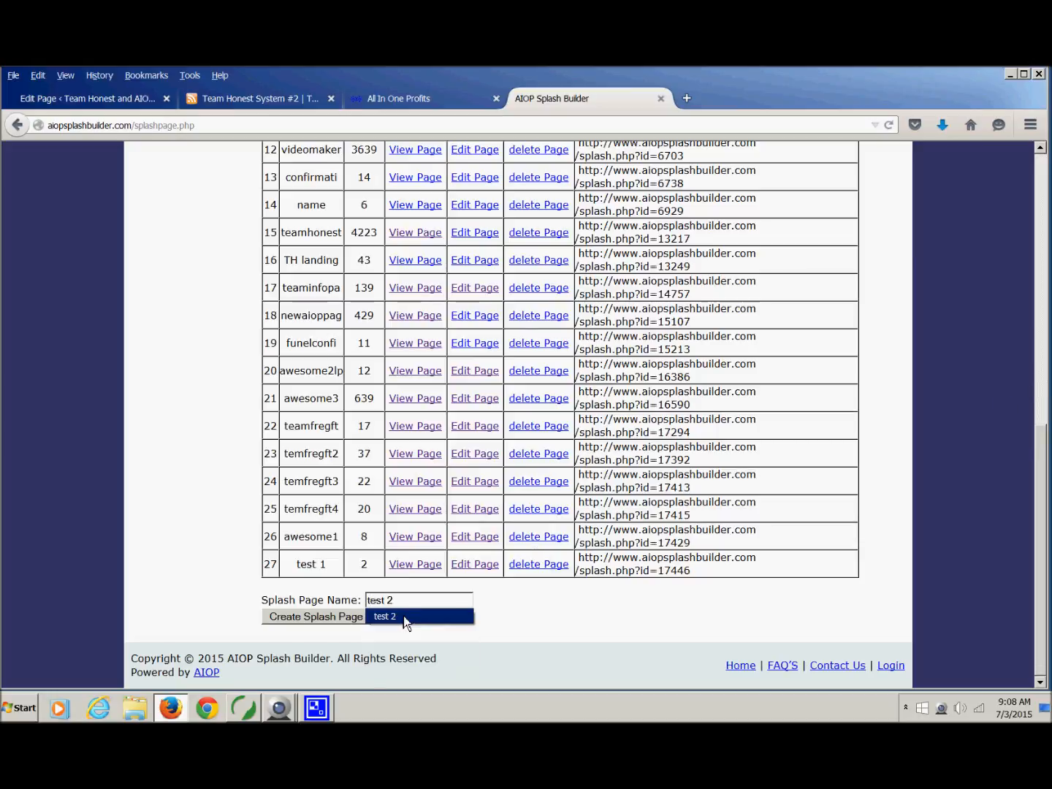
click(319, 617)
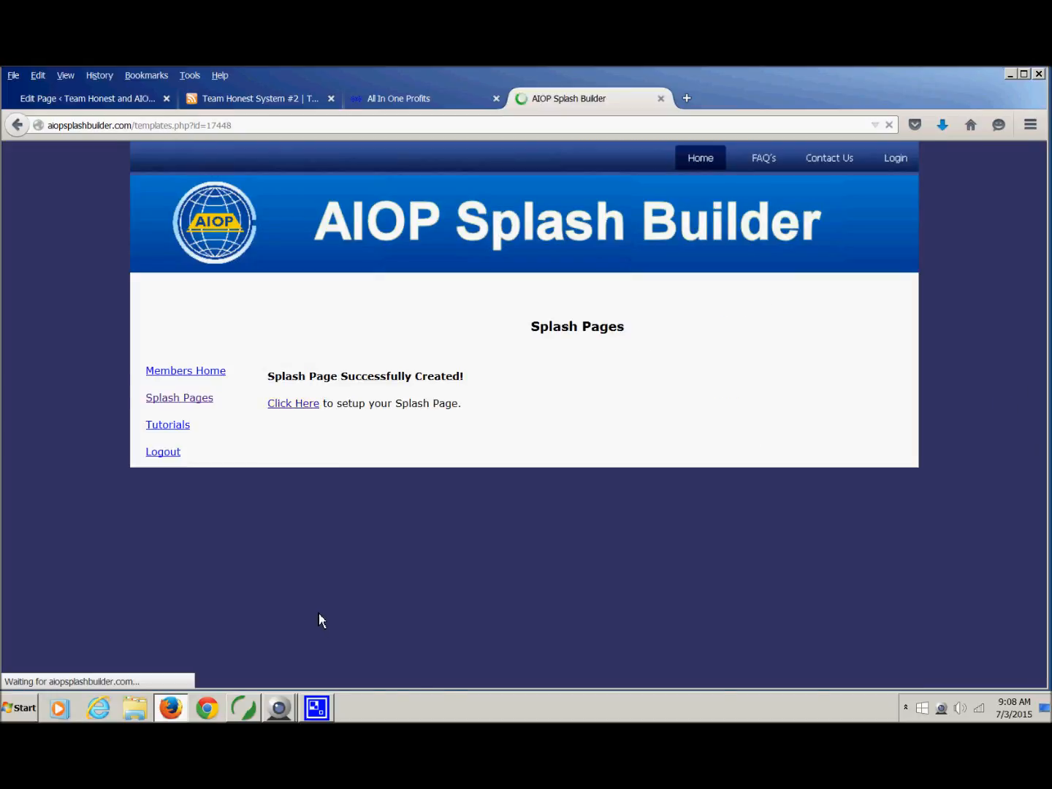
- Apply the Picture Squeeze page template to the new splash page and return to its edit page
drag(1043, 374, 1041, 513)
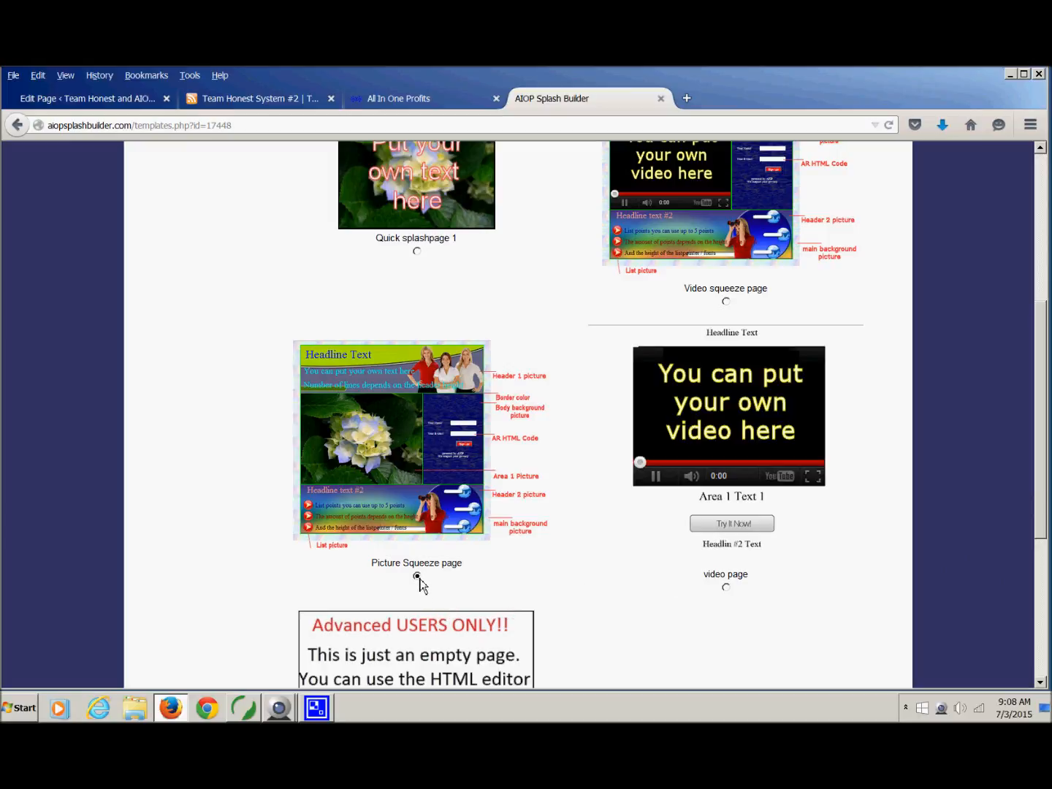
drag(1040, 525, 1039, 639)
click(373, 610)
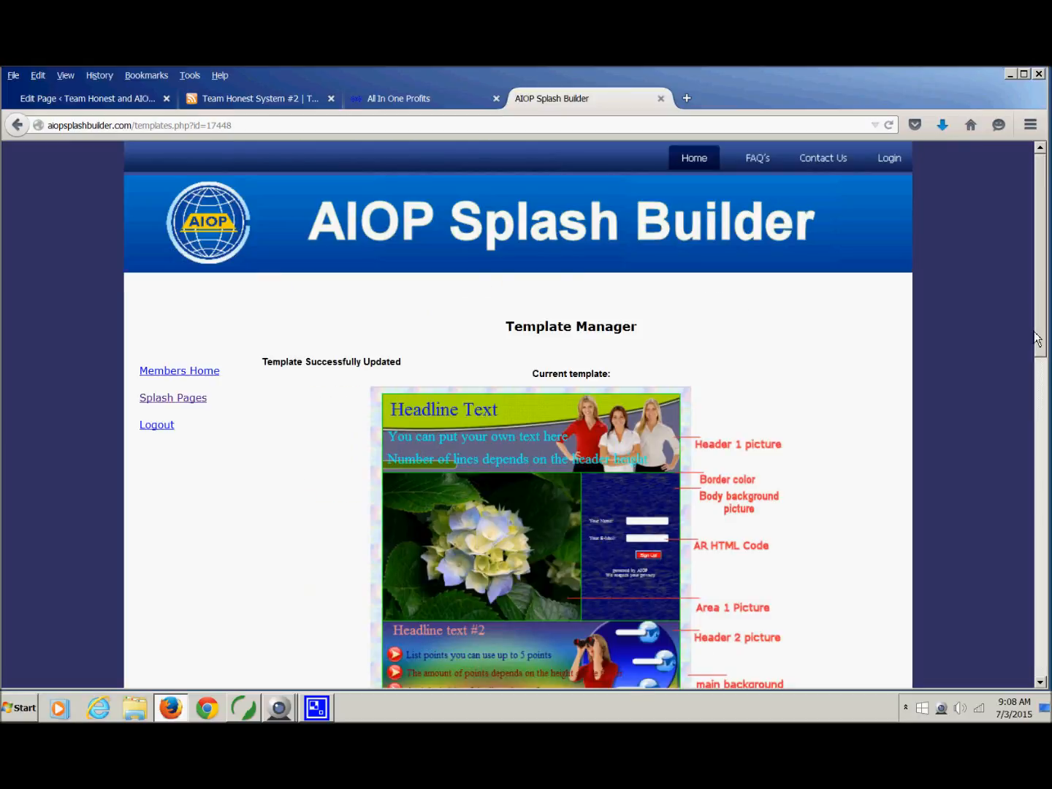
drag(1037, 338, 1041, 639)
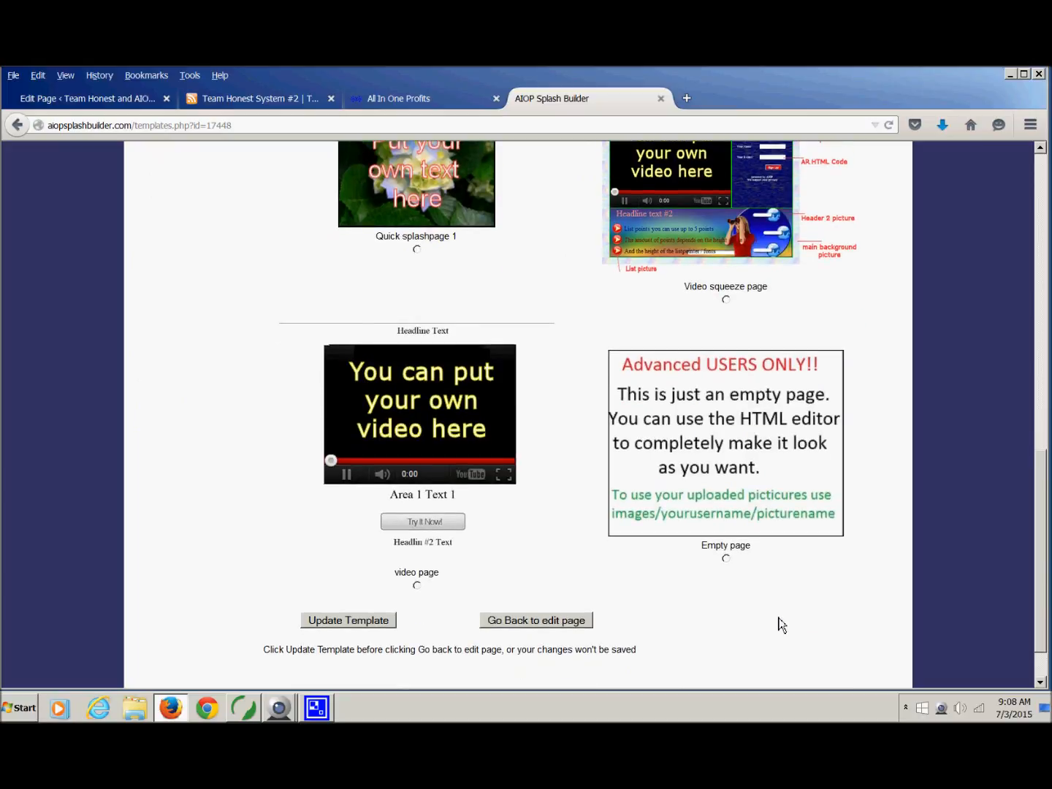
click(561, 628)
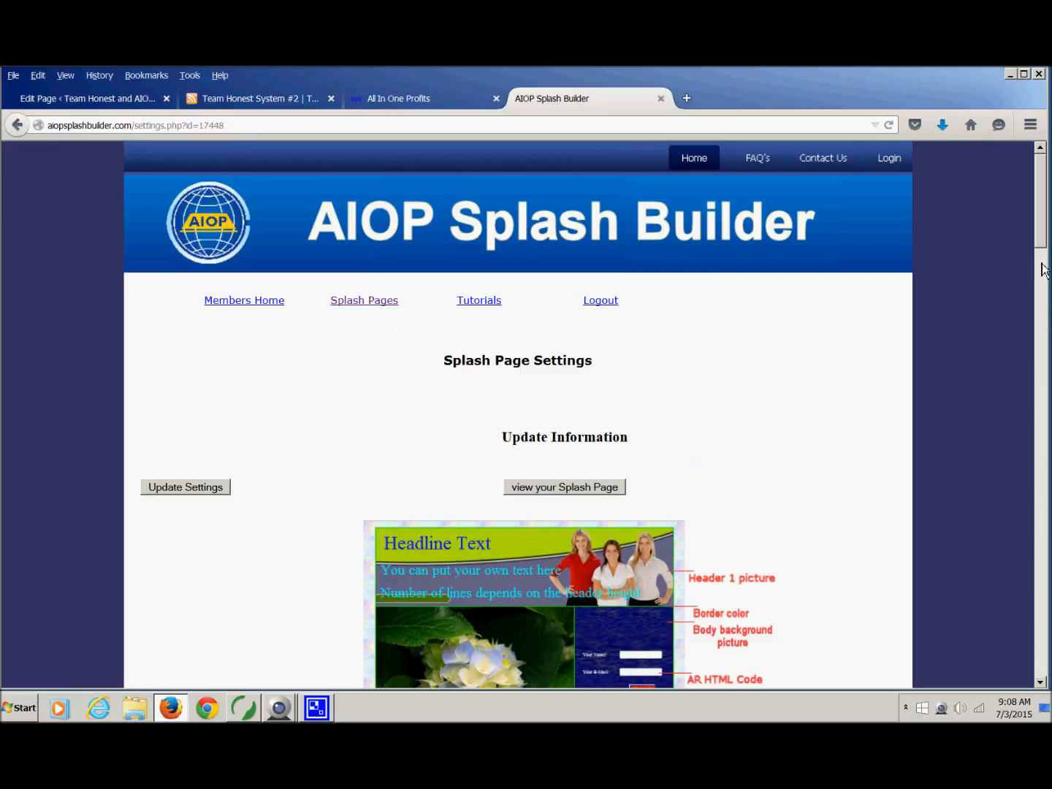
- Paste the copied HTML code into the source of the Headline Text section, apply it and check the rendered content
drag(1043, 244, 1046, 512)
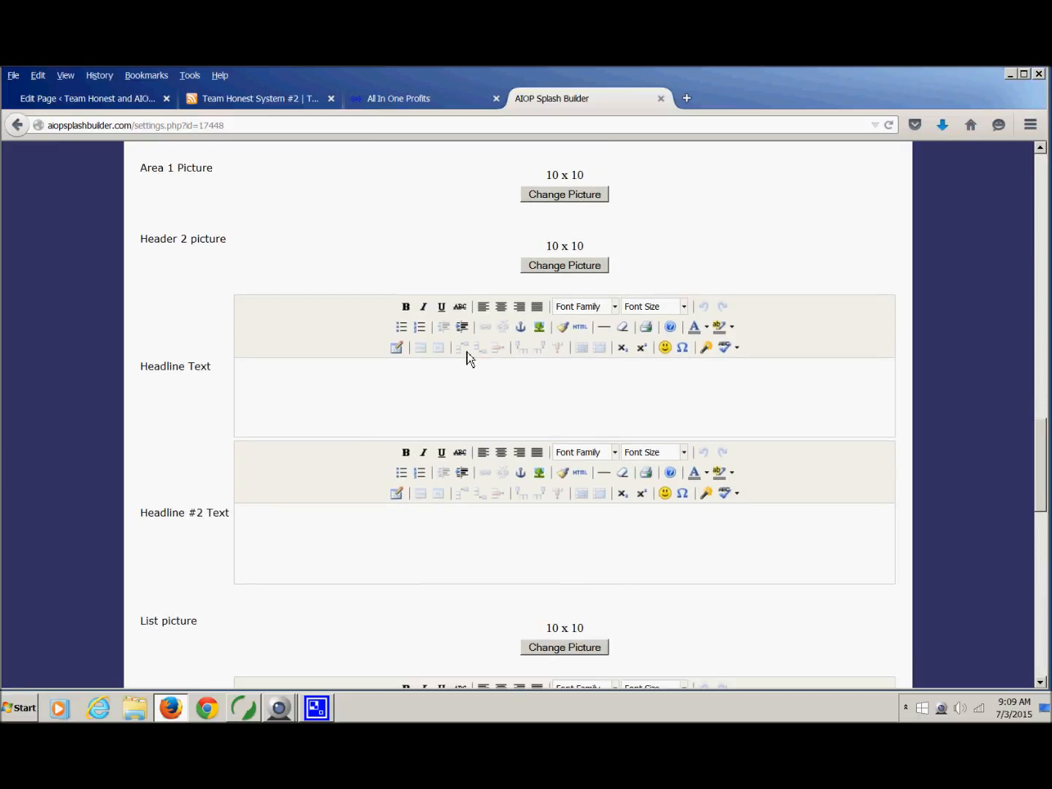
click(214, 370)
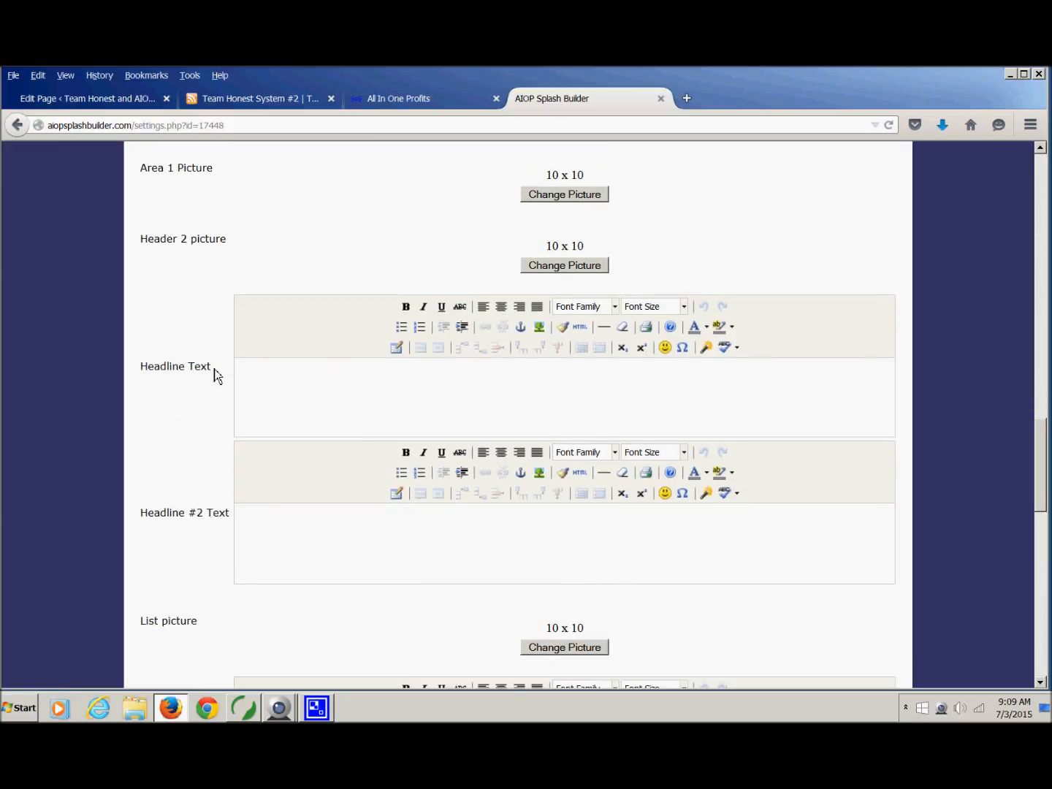
click(581, 328)
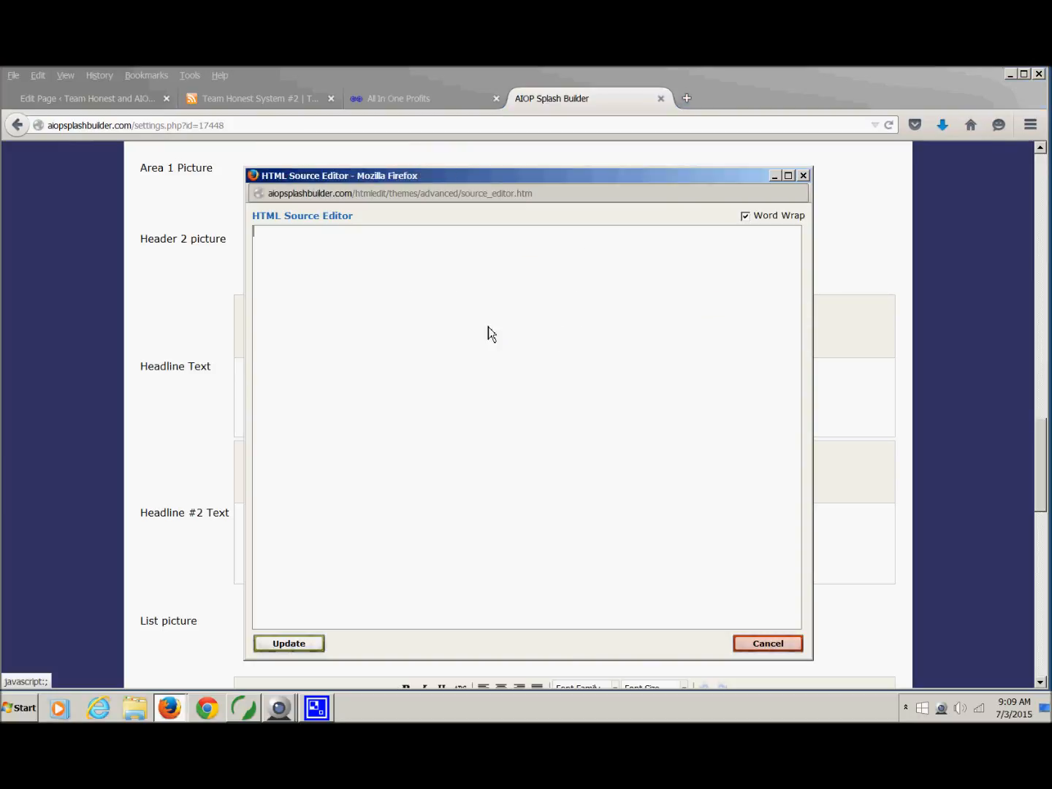
right_click(266, 247)
click(299, 297)
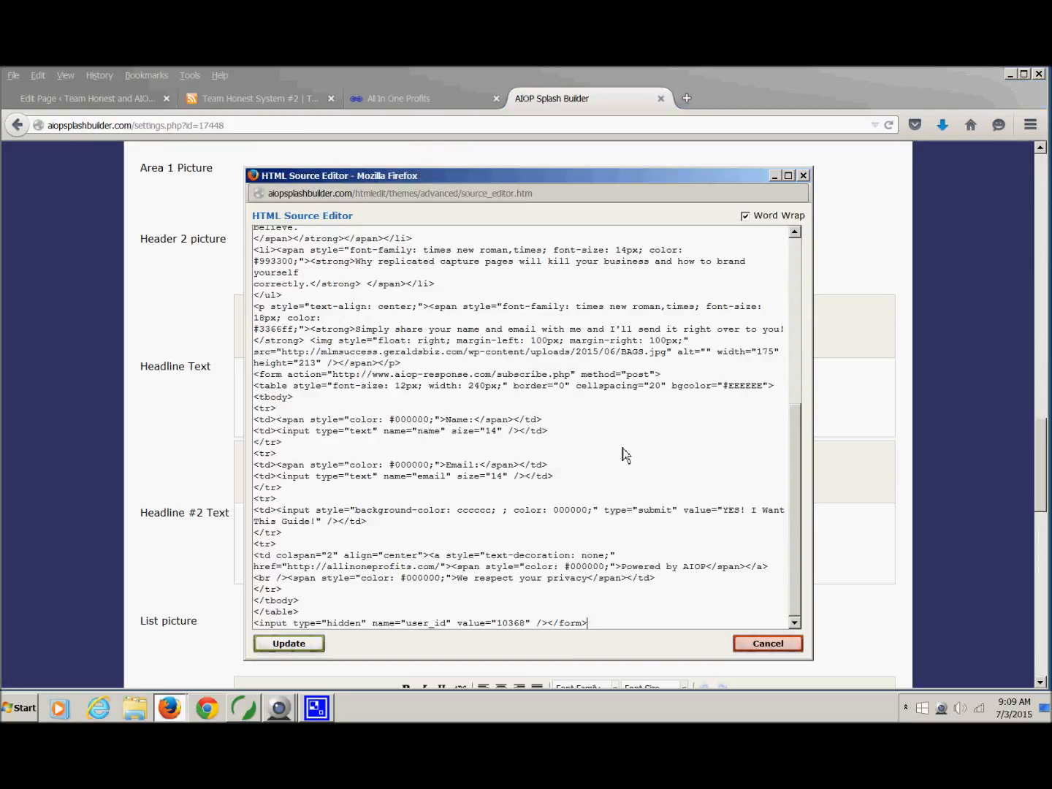
click(306, 647)
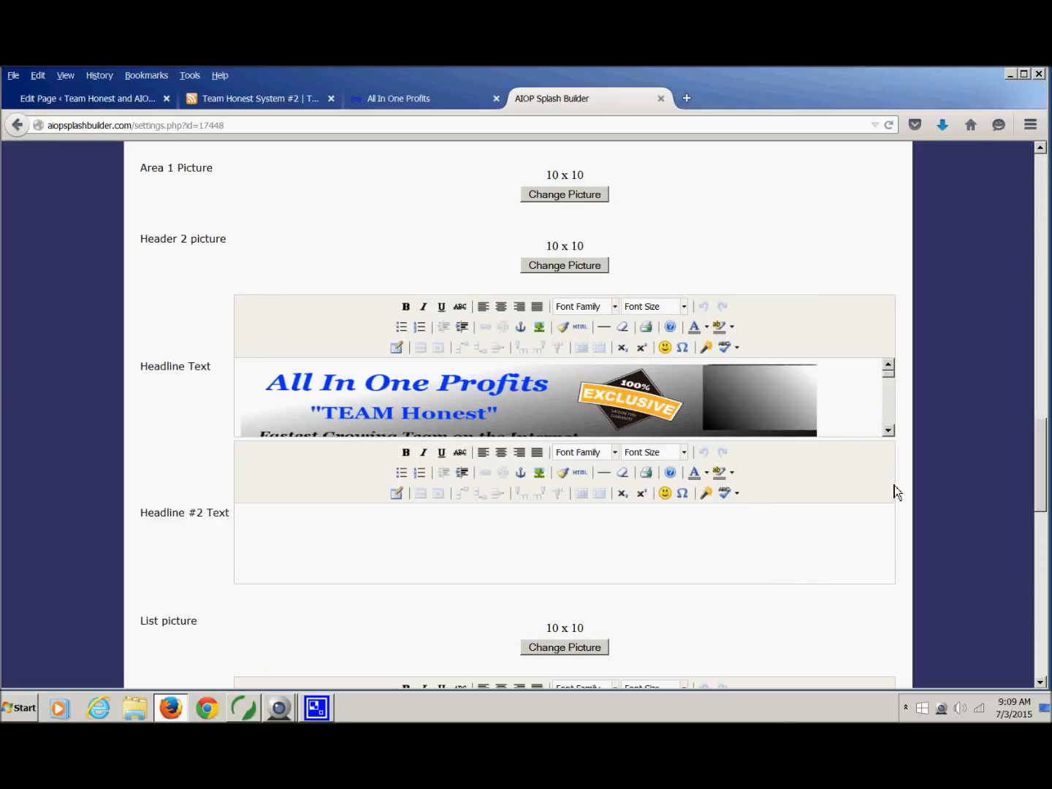
drag(894, 378, 901, 431)
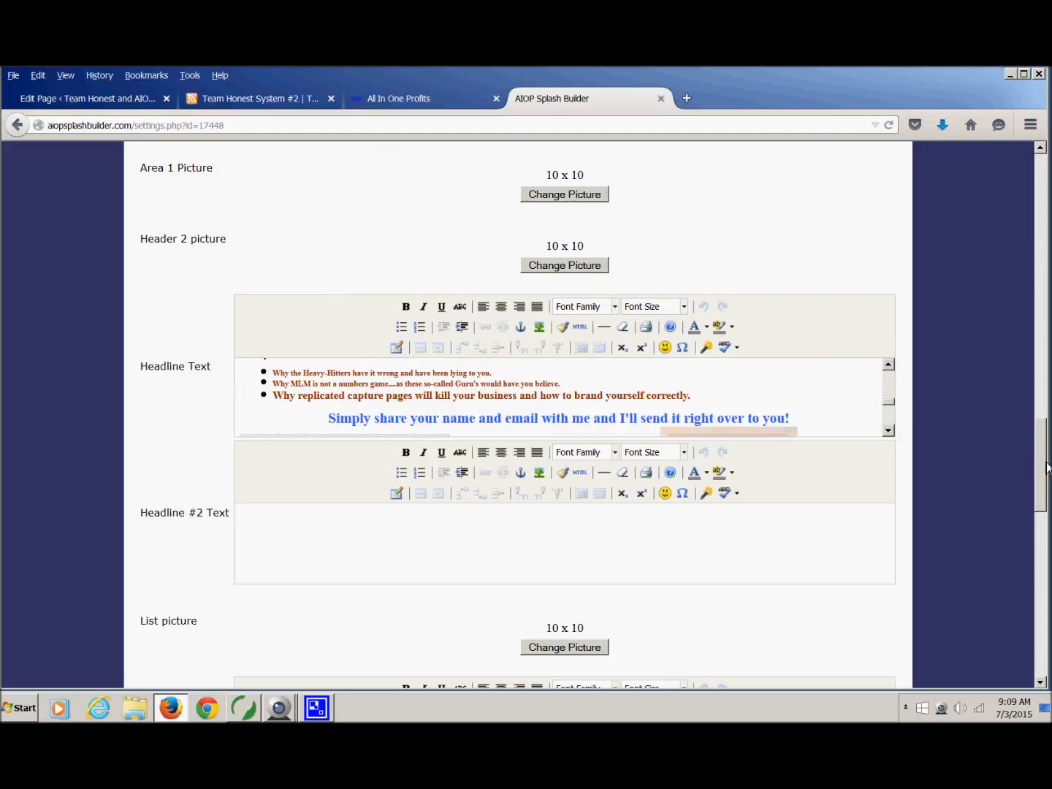
- Save the splash page settings, and preview the splash page up to the name placeholder before closing the preview
drag(1046, 469, 1045, 666)
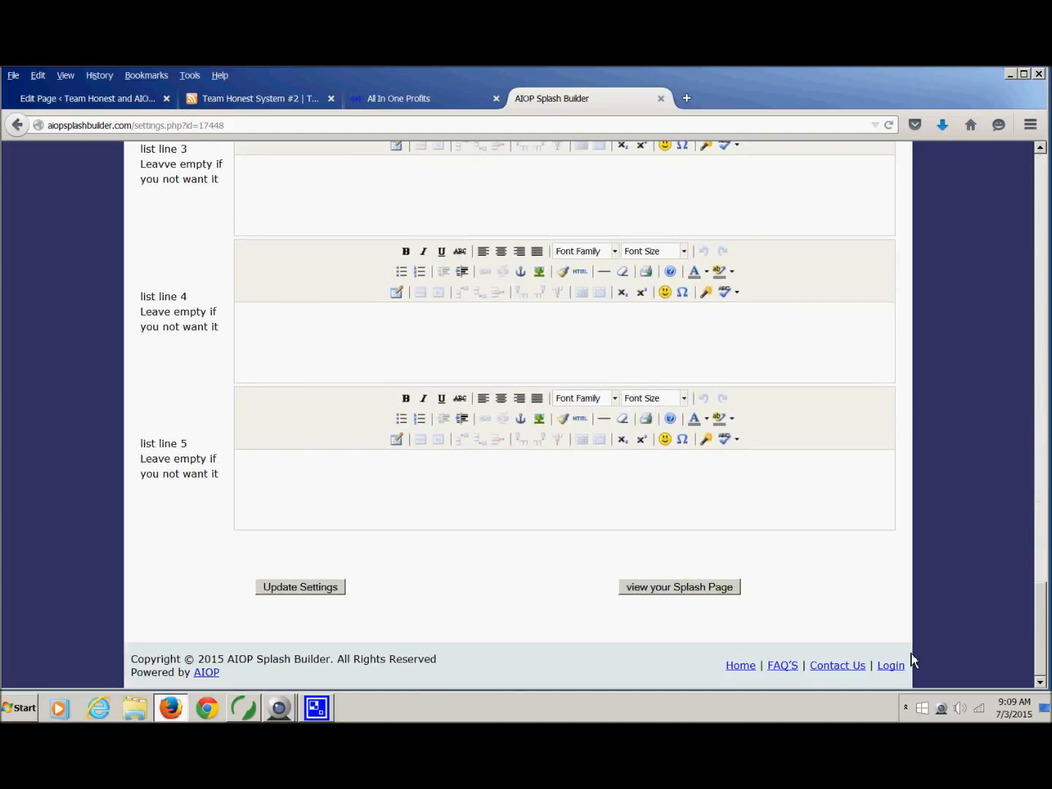
click(311, 585)
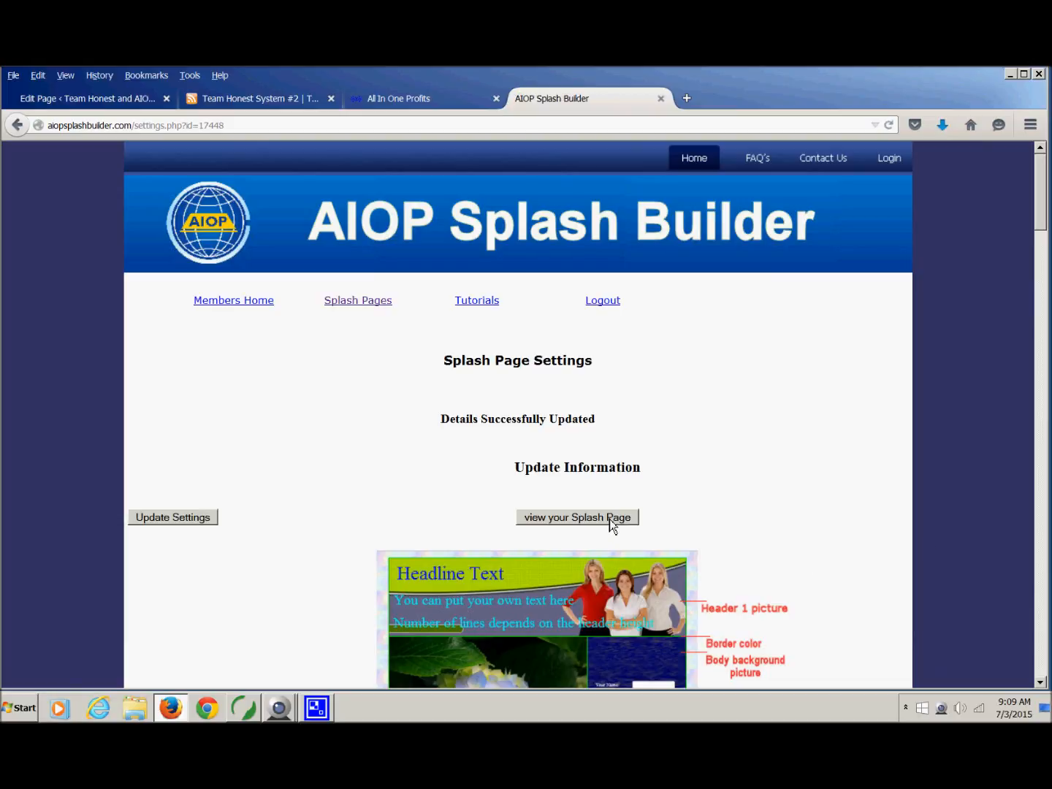
click(609, 518)
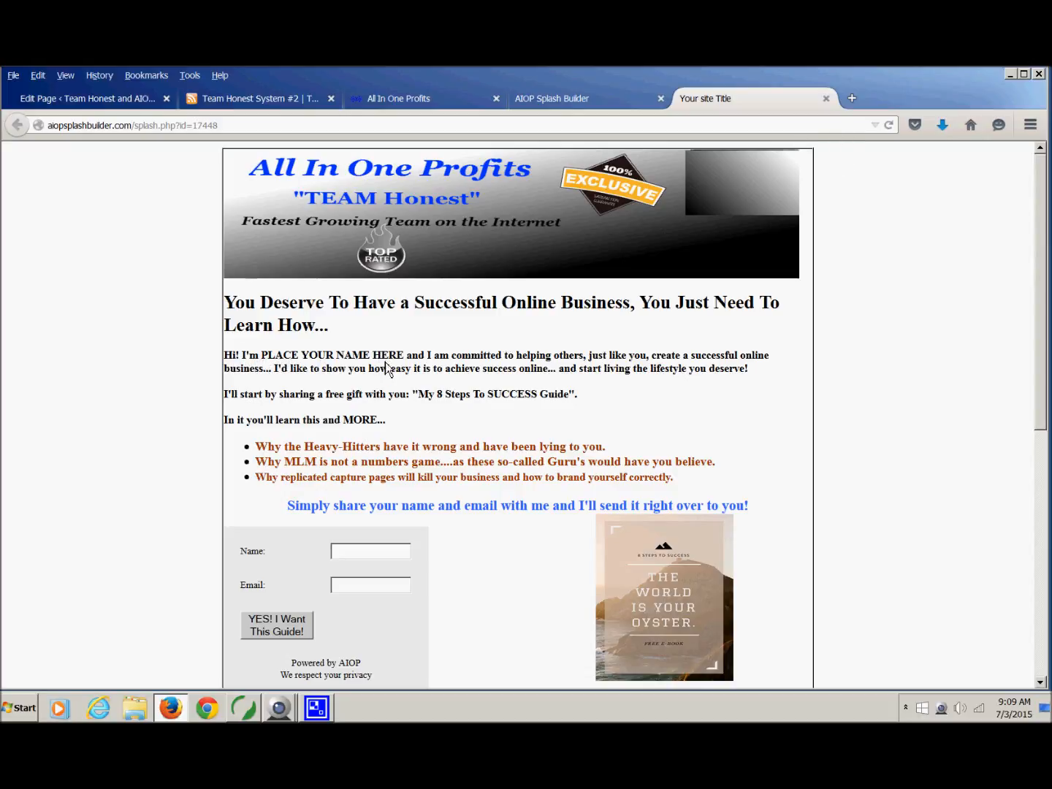
mouse_move(406, 361)
mouse_down()
mouse_move(259, 358)
mouse_move(414, 365)
mouse_up()
click(825, 99)
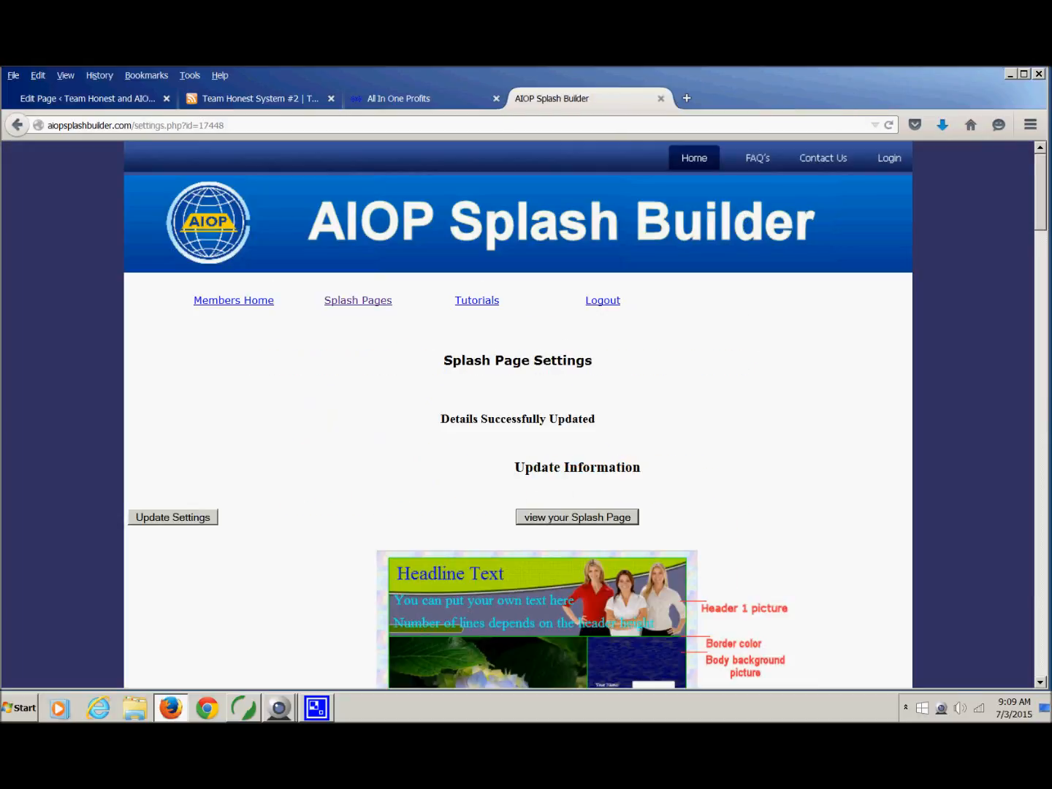
- Replace the PLACE YOUR NAME HERE placeholder in the Headline Text section with the page owner's full name
drag(1043, 214, 1042, 427)
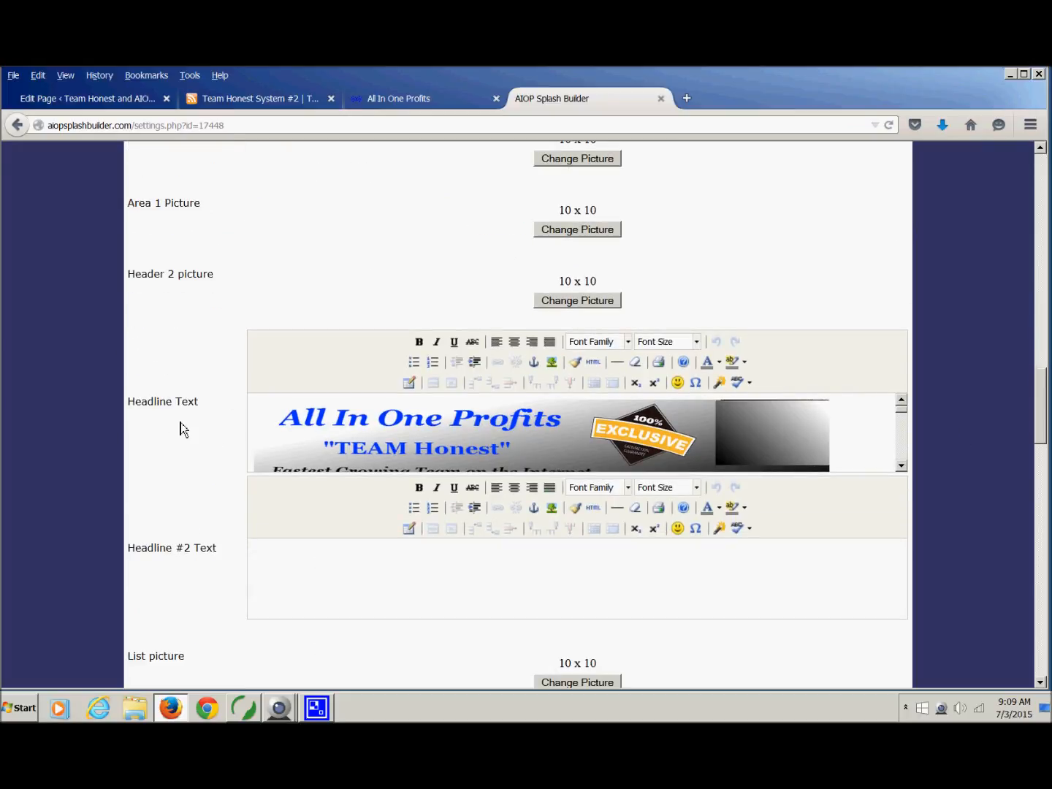
scroll(905, 417, down, 3)
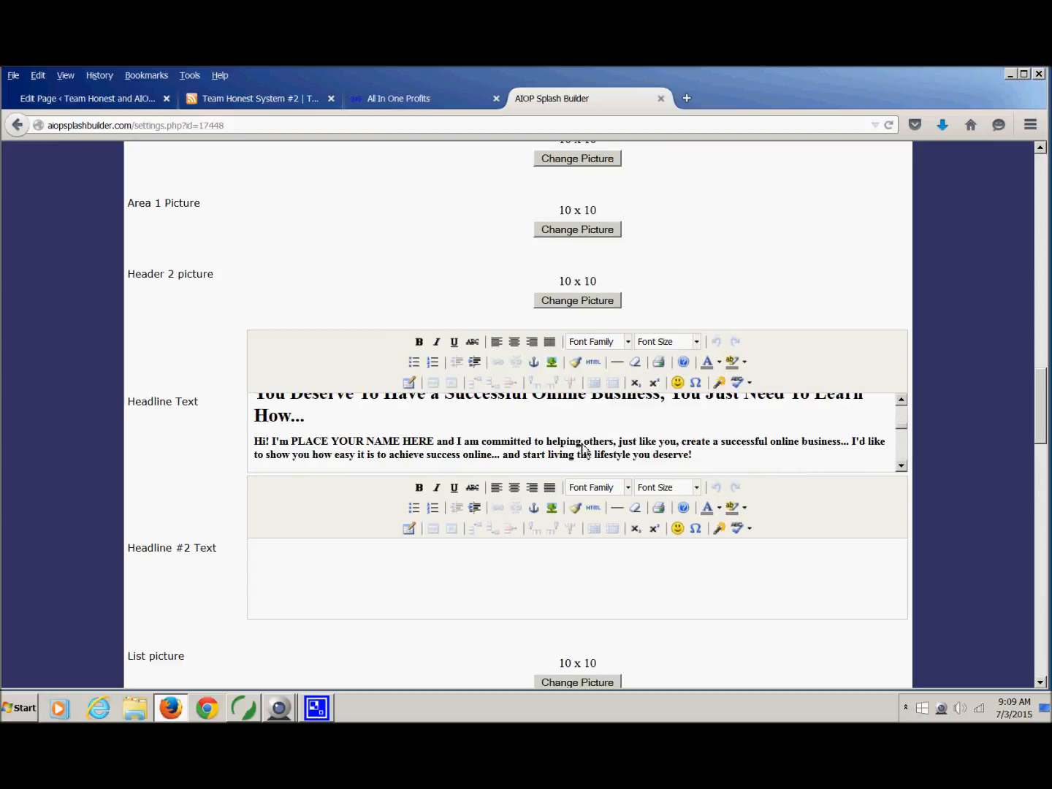
click(437, 447)
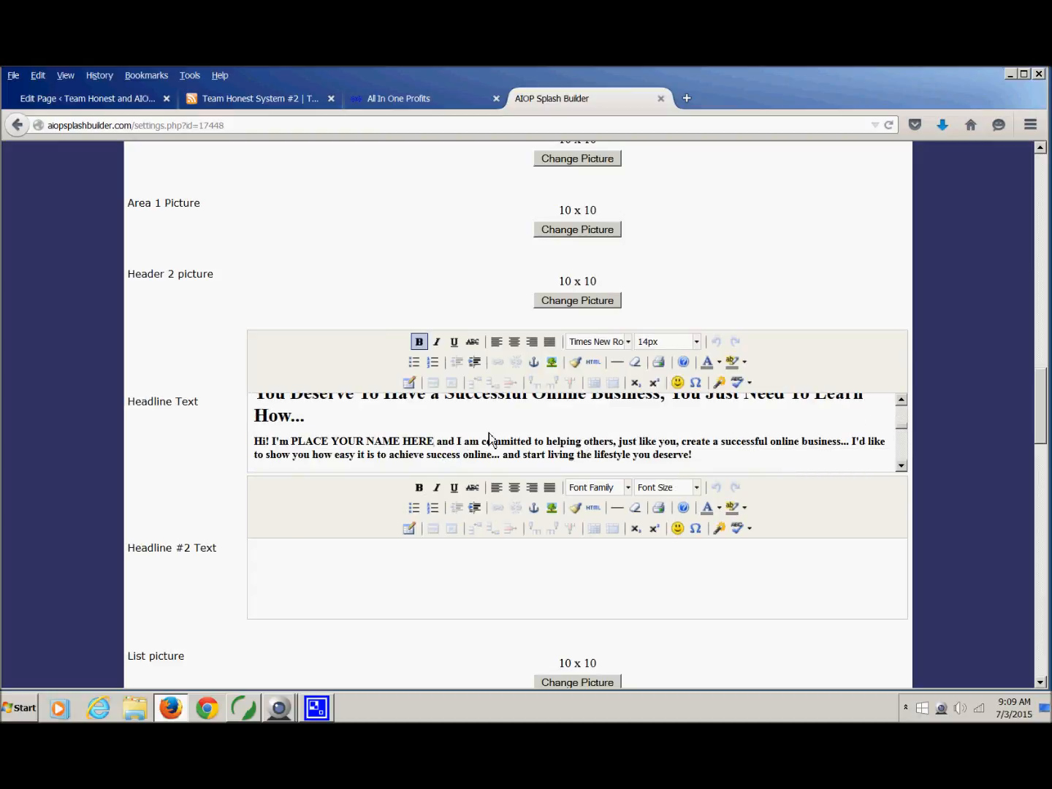
key(BackSpace)
key(BackSpace)
key(BackSpace)
key(BackSpace)
key(BackSpace)
key(BackSpace)
key(BackSpace)
key(BackSpace)
key(BackSpace)
key(BackSpace)
key(BackSpace)
key(BackSpace)
key(BackSpace)
key(BackSpace)
key(BackSpace)
key(BackSpace)
key(BackSpace)
key(BackSpace)
key(BackSpace)
key(BackSpace)
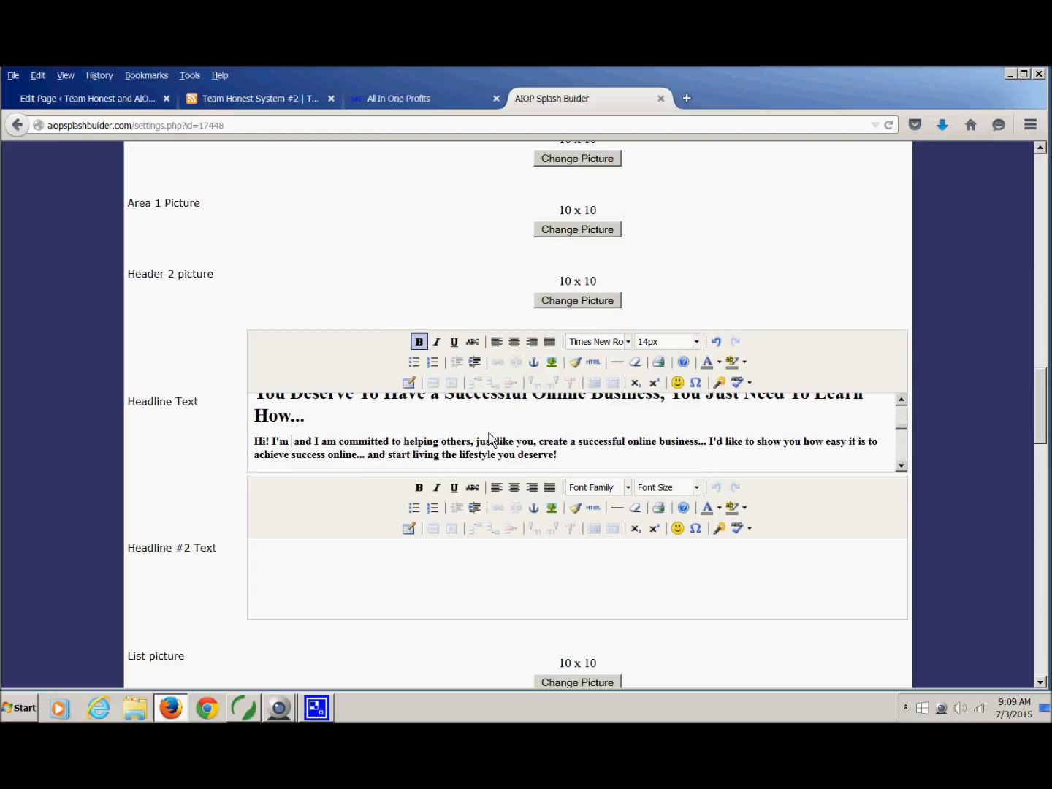
text(Gerald S)
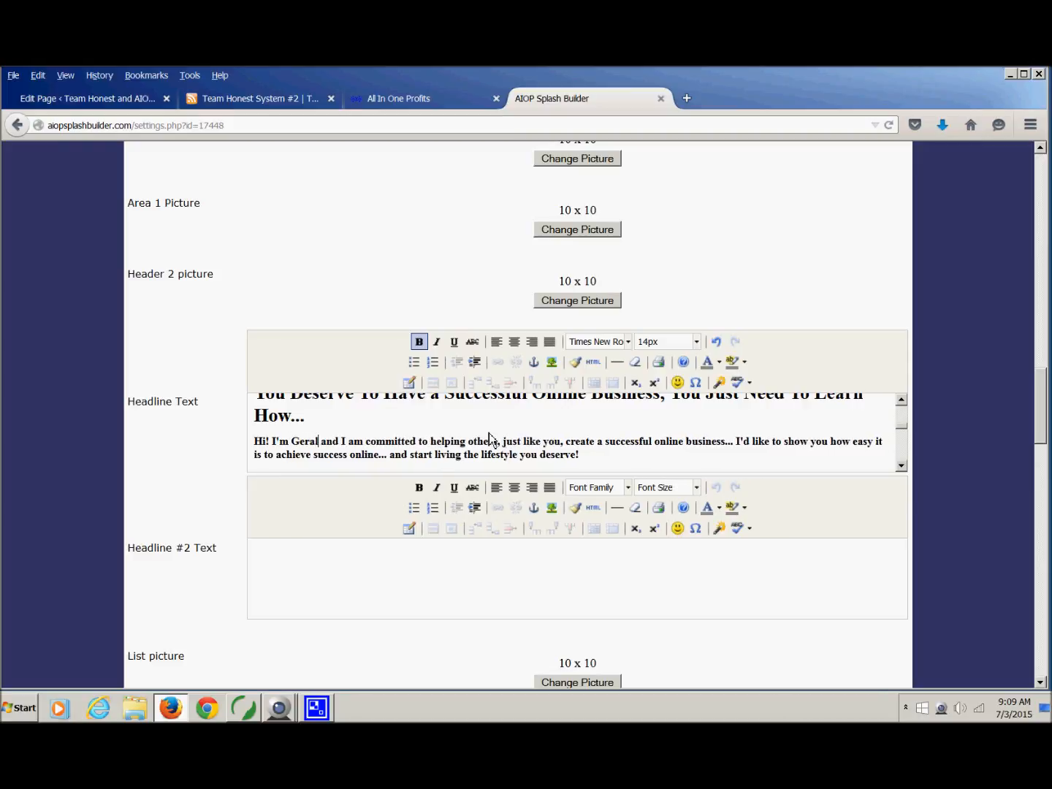
text(tidham)
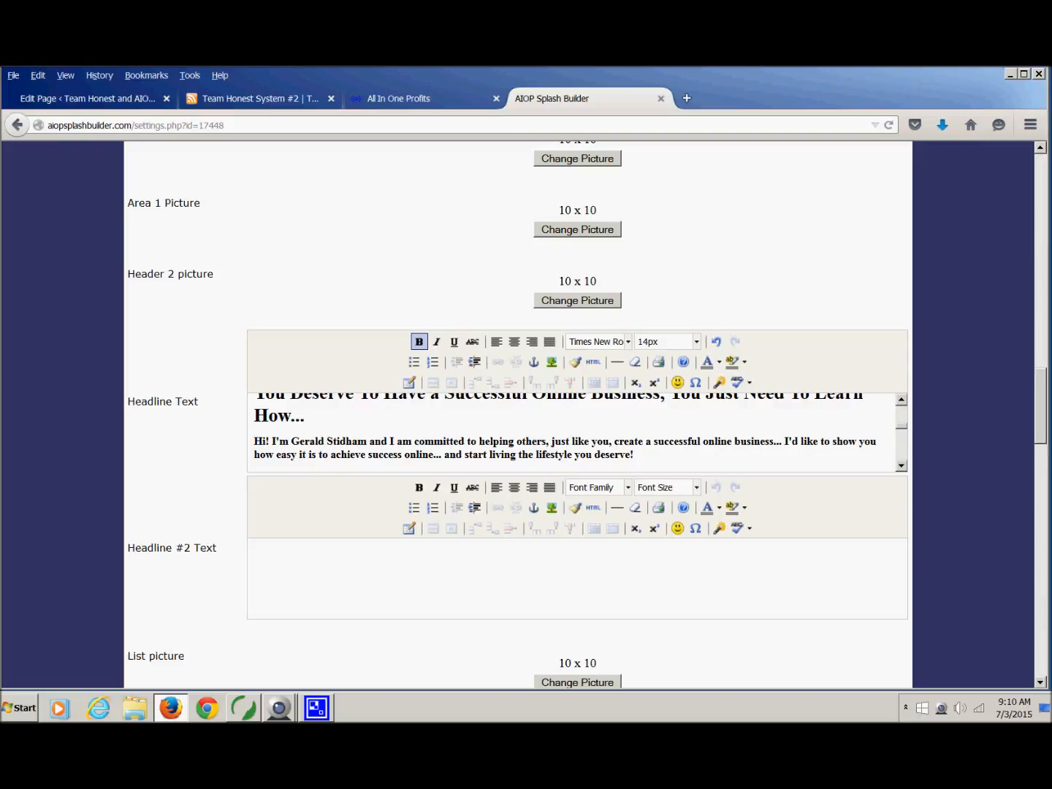
- Save the splash page settings, then preview the page down to the sign-up form and close the preview
drag(1048, 428, 1043, 606)
click(328, 341)
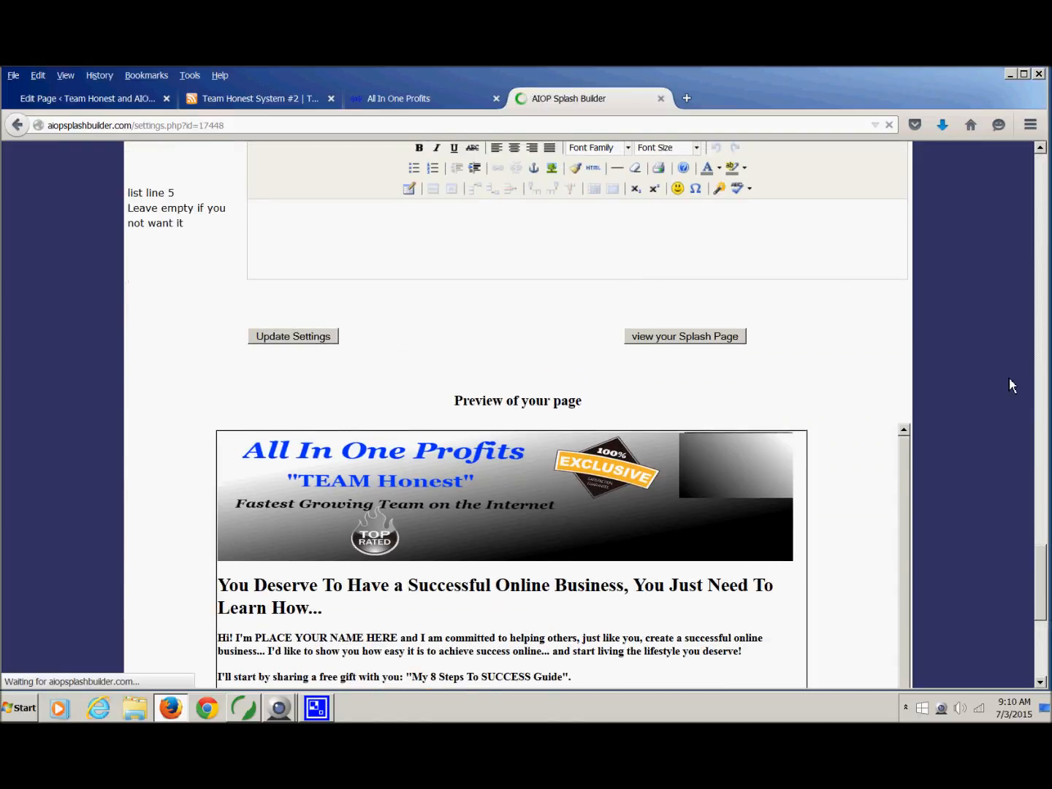
click(616, 519)
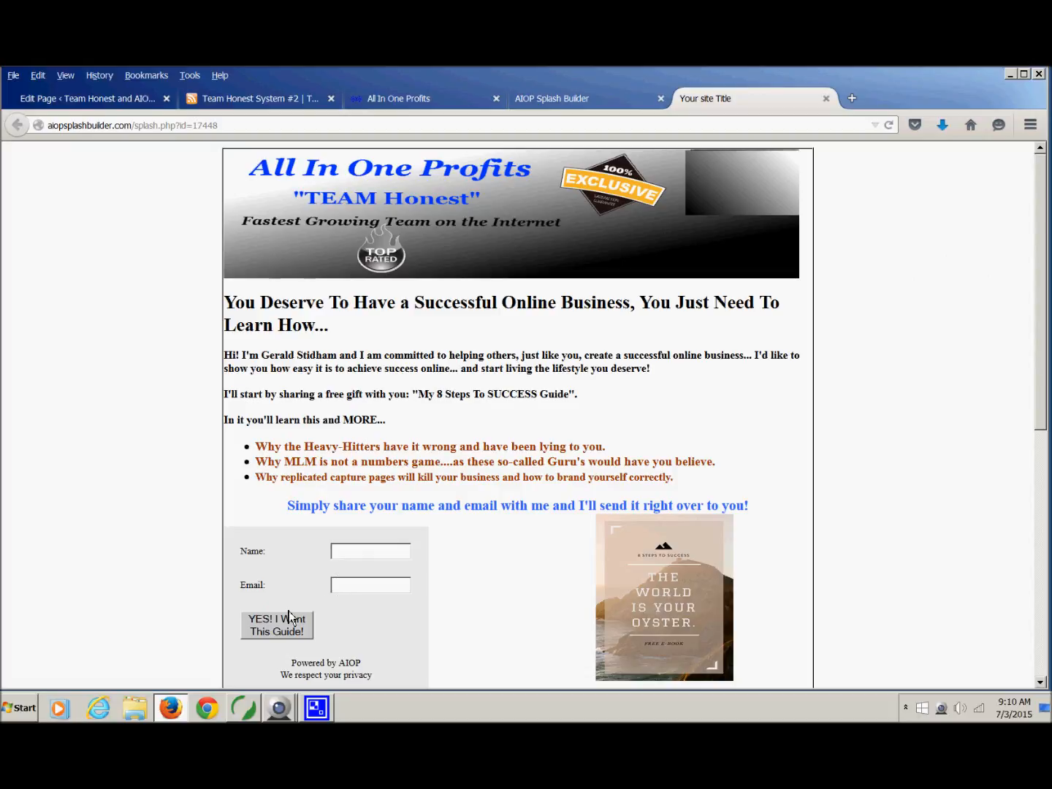
scroll(1044, 417, down, 1)
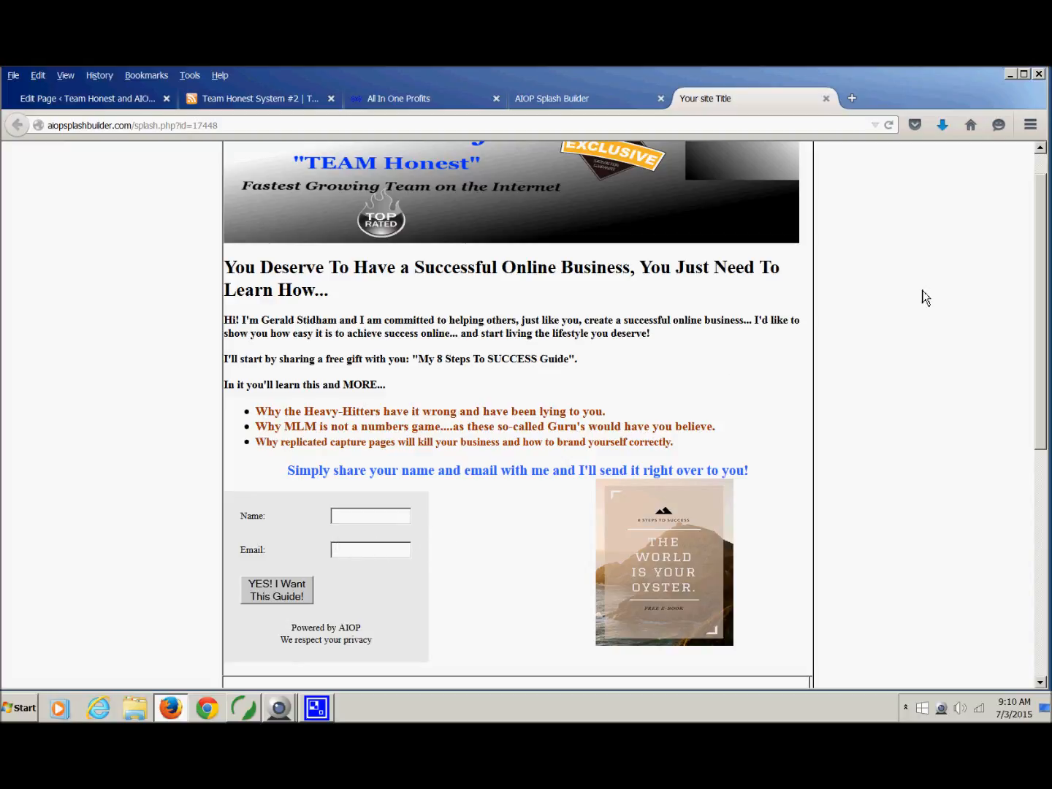
click(826, 99)
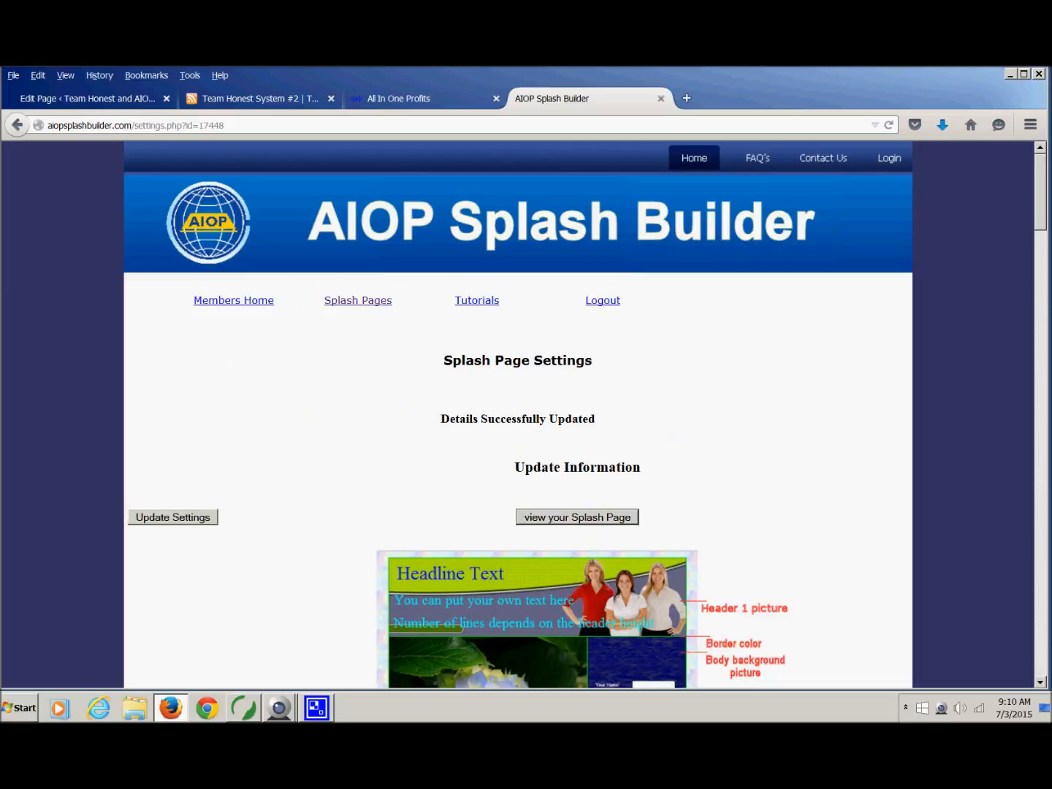
- Review the background and border color settings of the splash page and save the settings again
scroll(612, 498, down, 15)
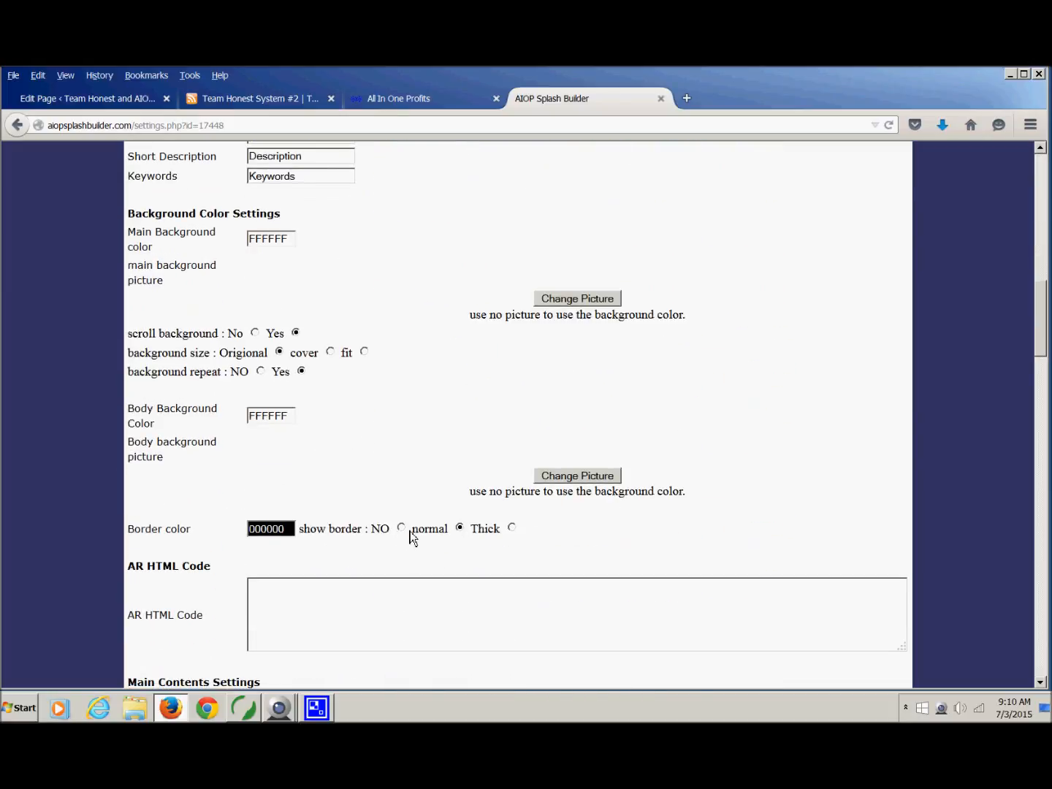
drag(1039, 321, 1030, 577)
click(313, 417)
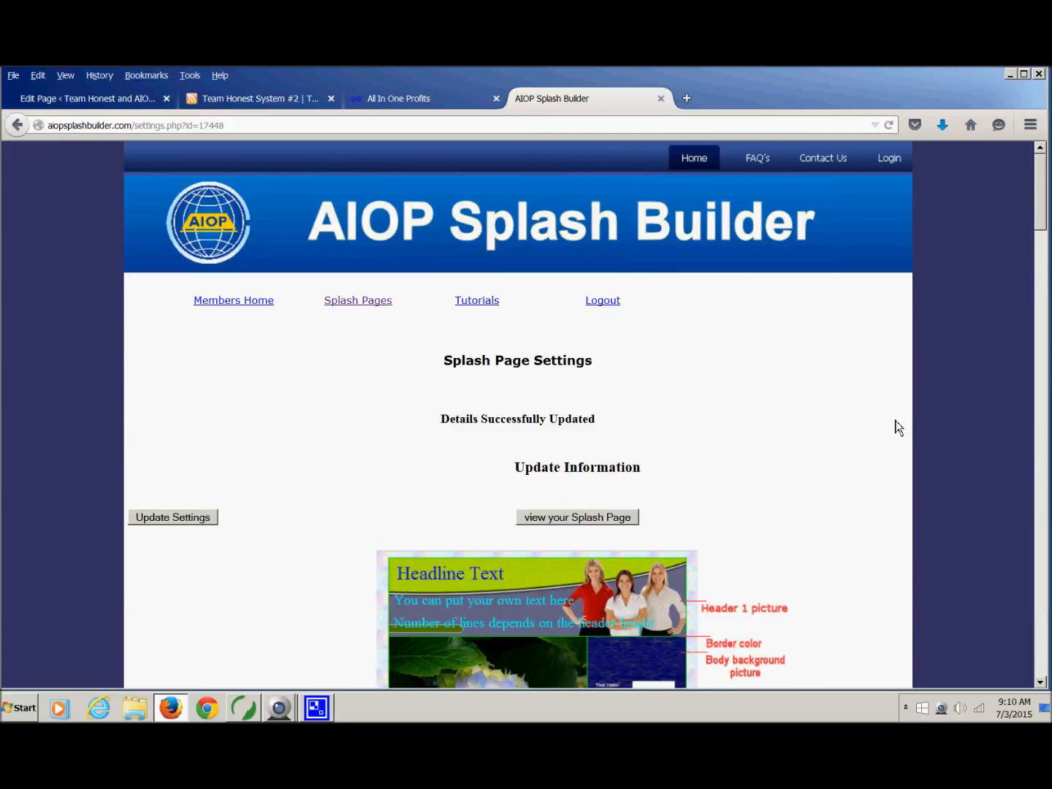
mouse_move(1042, 208)
mouse_down()
mouse_move(1042, 222)
mouse_move(1042, 212)
mouse_up()
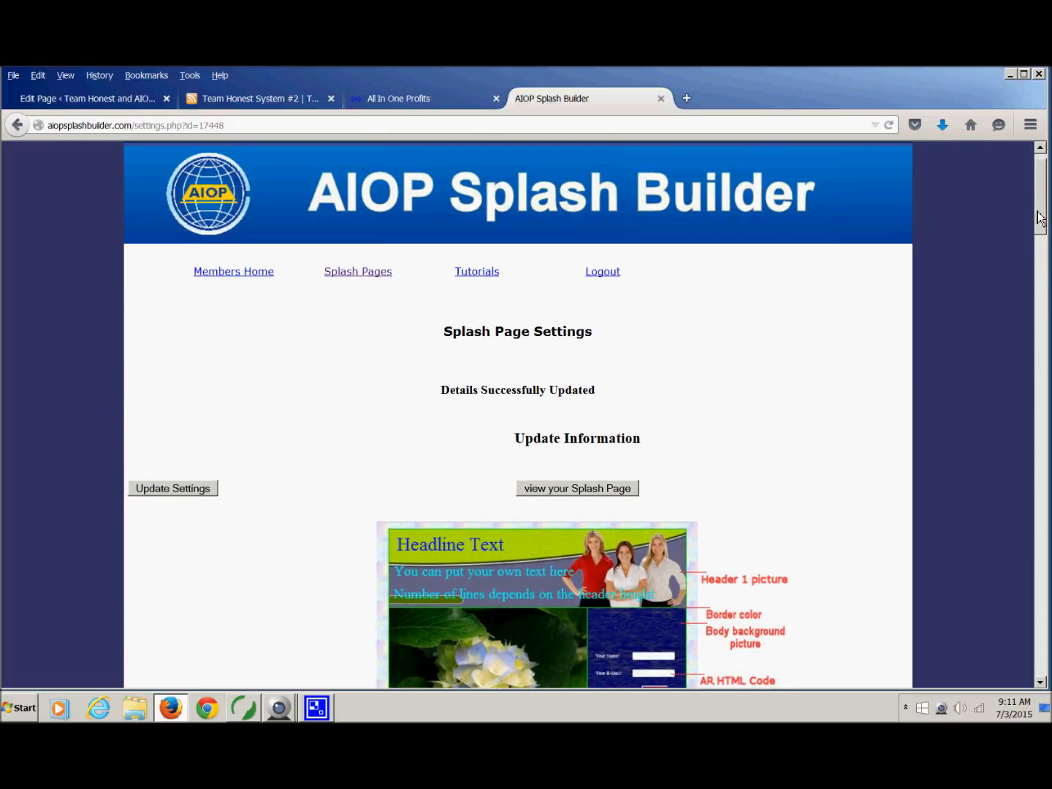
- Open the campaign list in AIOP Response from All In One Profits and activate the "capture page AIOP" campaign
click(433, 101)
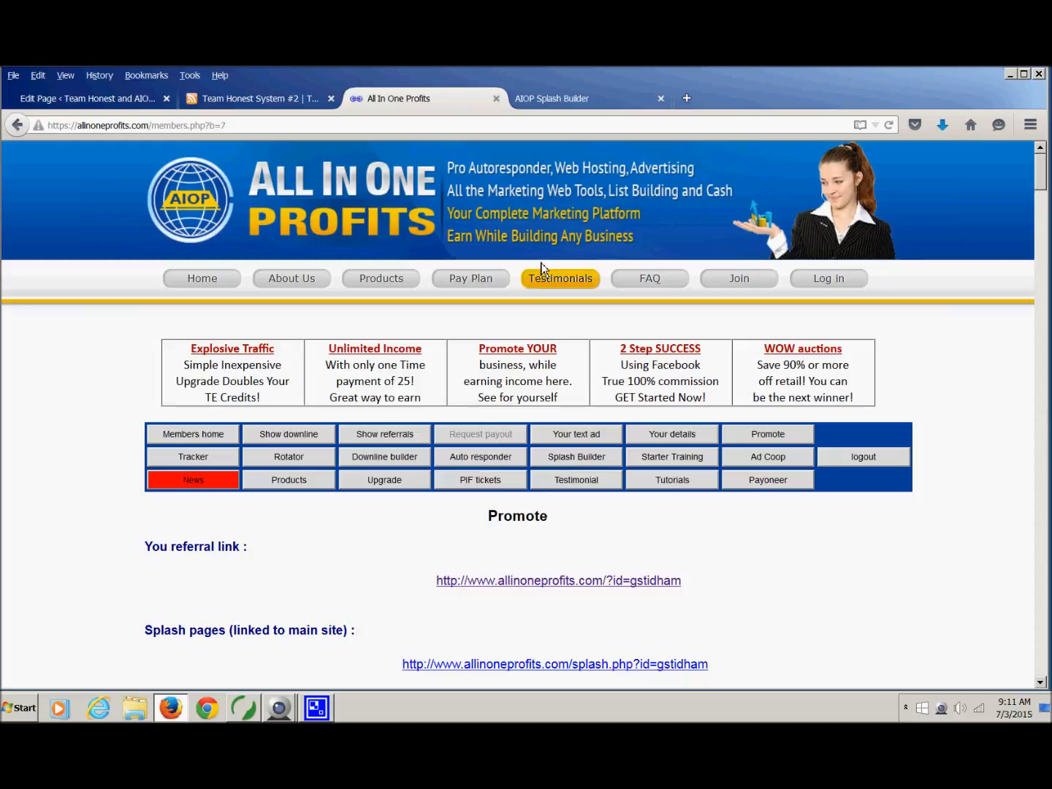
click(486, 460)
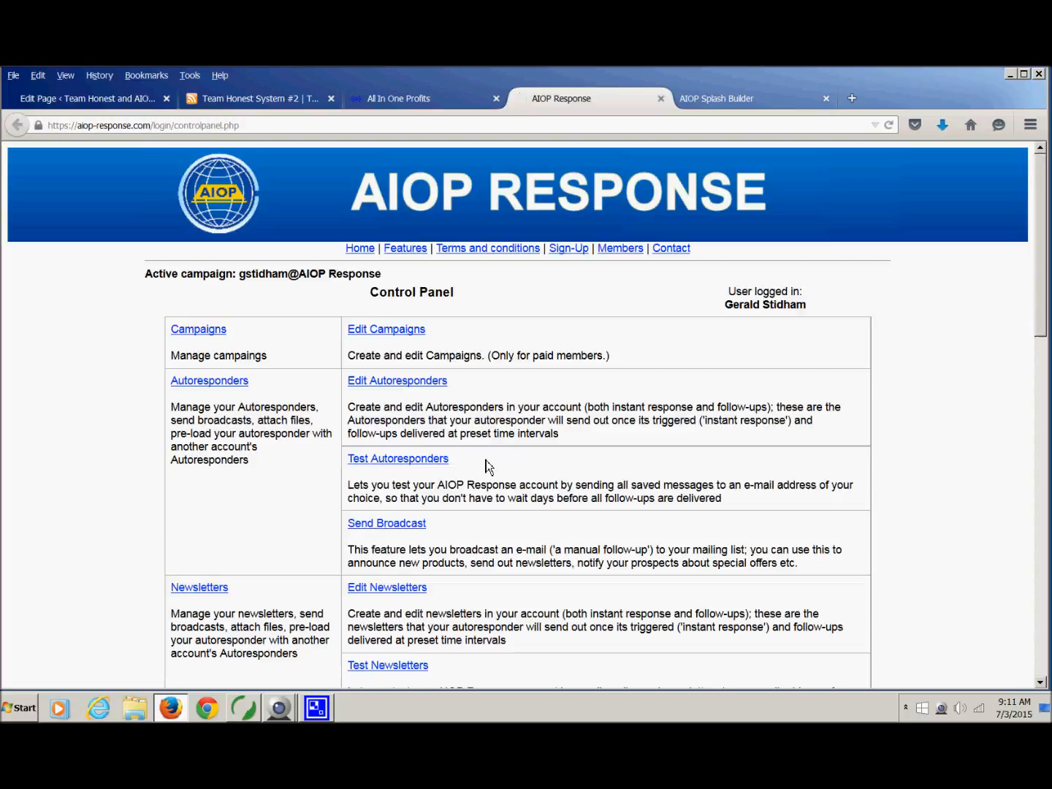
click(205, 335)
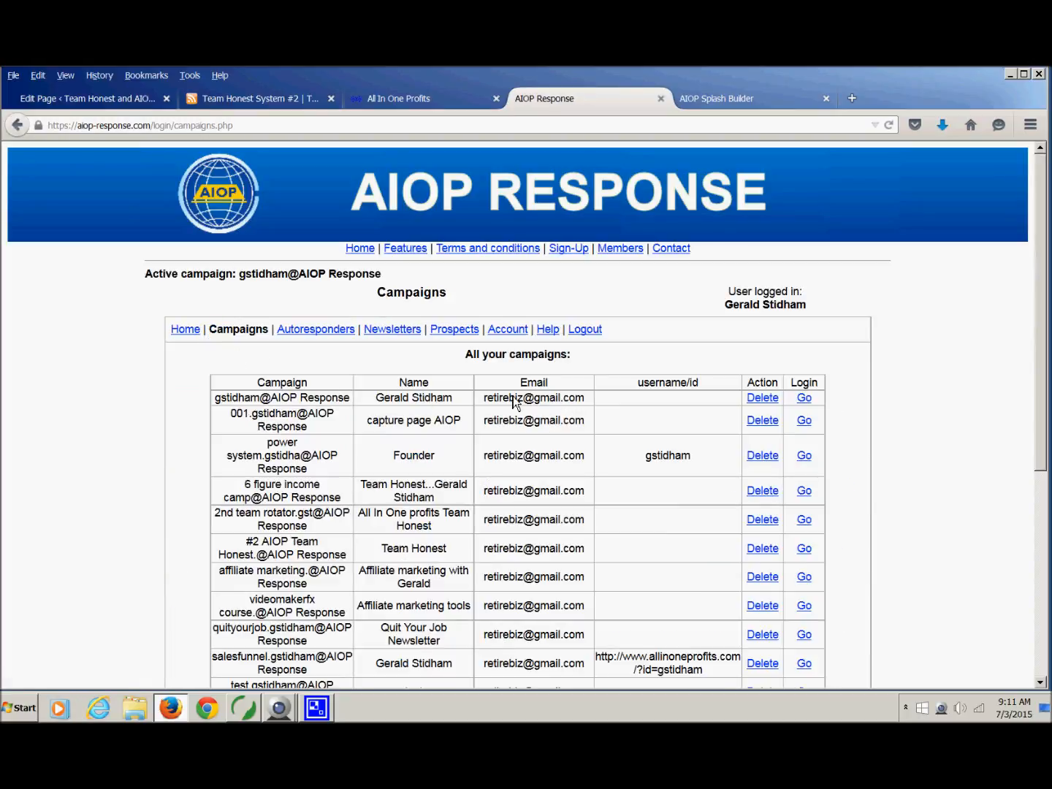
drag(1040, 351, 1044, 417)
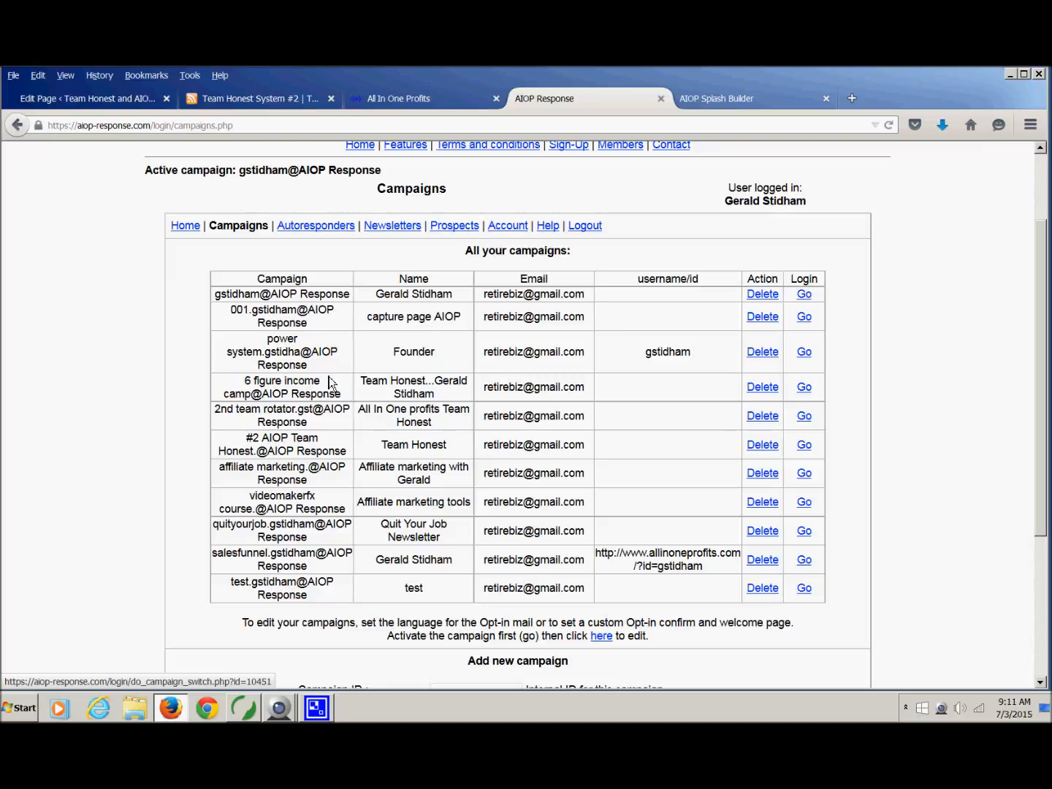
click(805, 319)
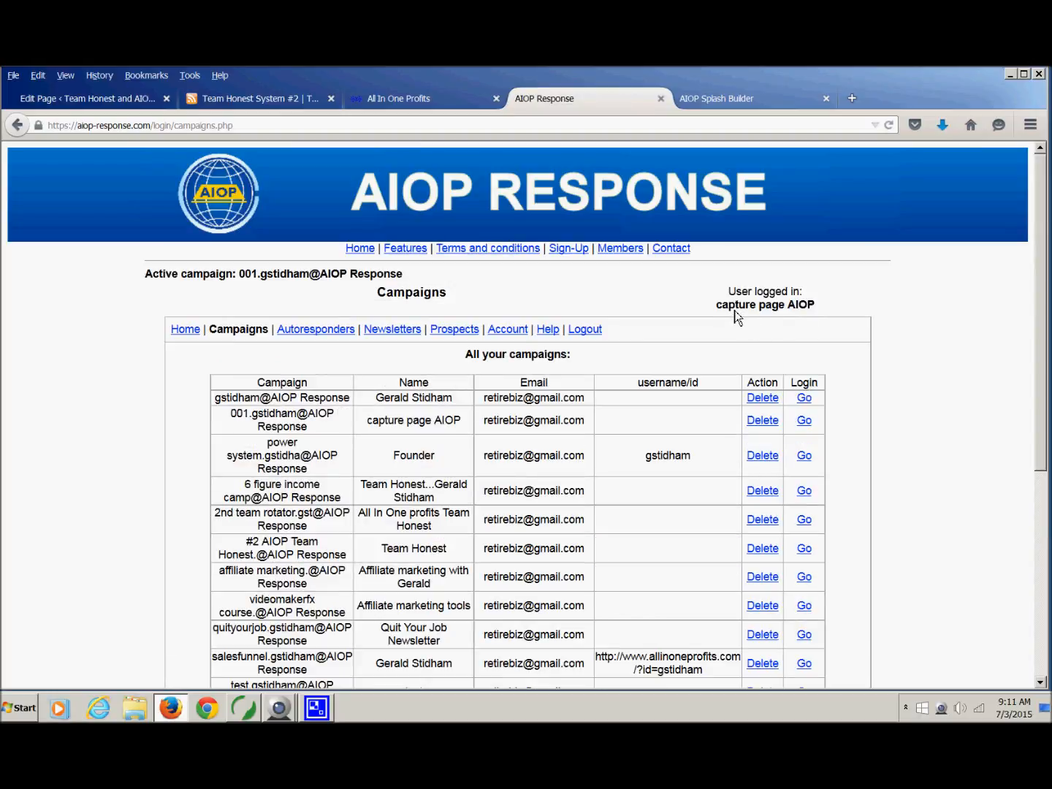
- Switch the active campaign to the account owner's main campaign and back to "capture page AIOP"
drag(780, 304, 811, 305)
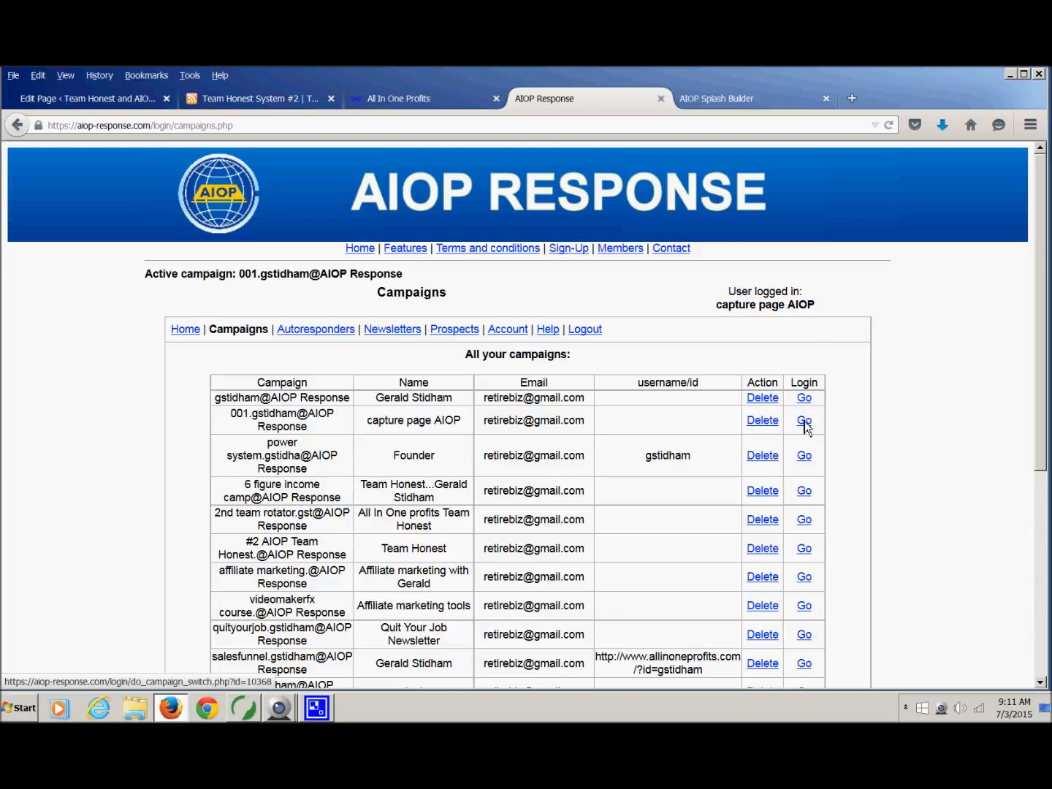
click(806, 401)
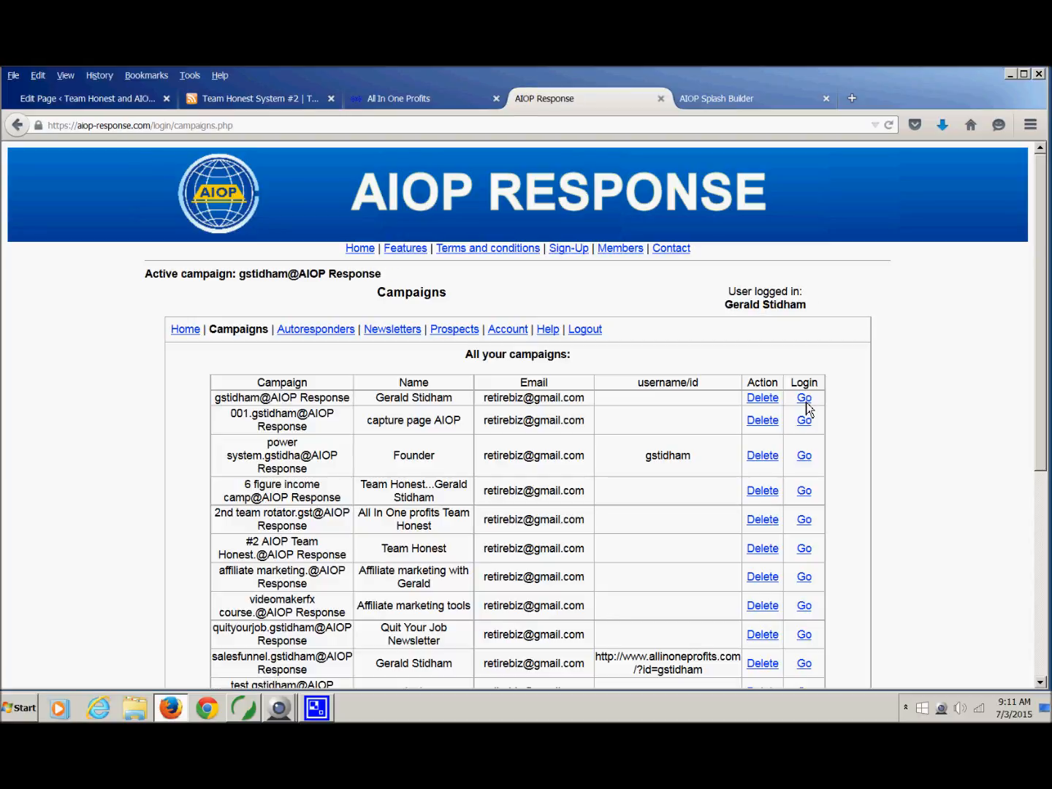
mouse_move(811, 314)
mouse_down()
mouse_move(752, 306)
mouse_move(727, 289)
mouse_move(778, 311)
mouse_move(807, 309)
mouse_up()
click(805, 424)
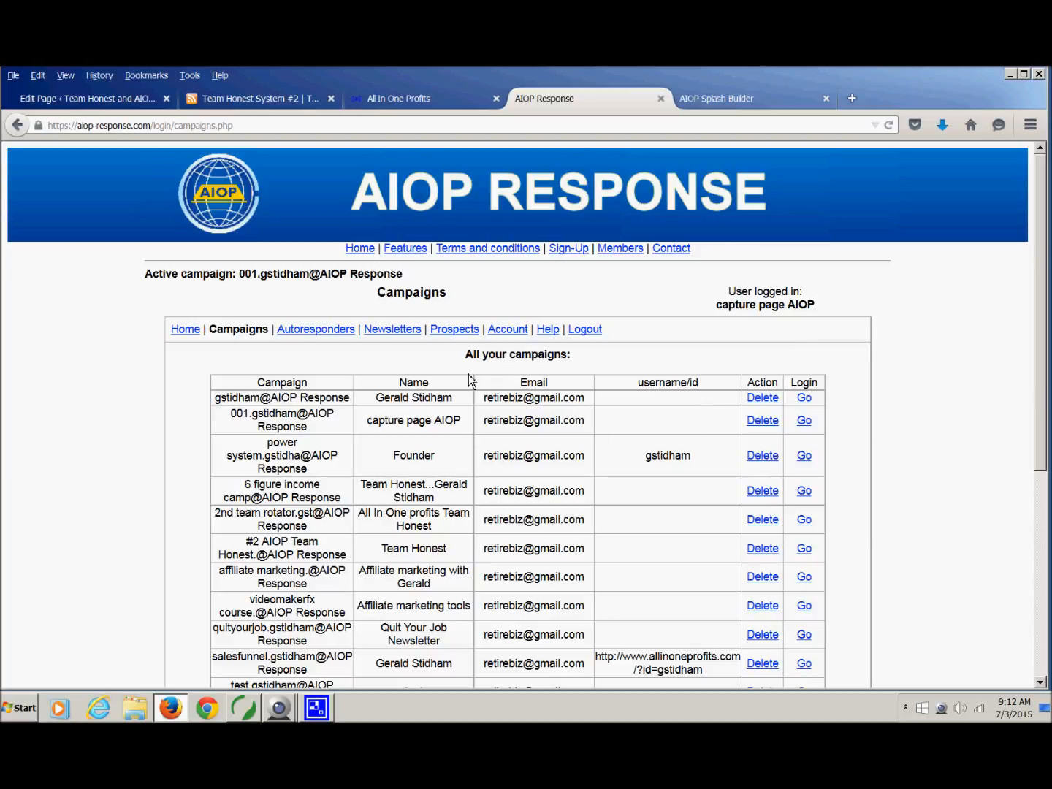
- Generate an HTML sign-up form for the active campaign's prospects, keeping the default fields, colors and layout
click(462, 335)
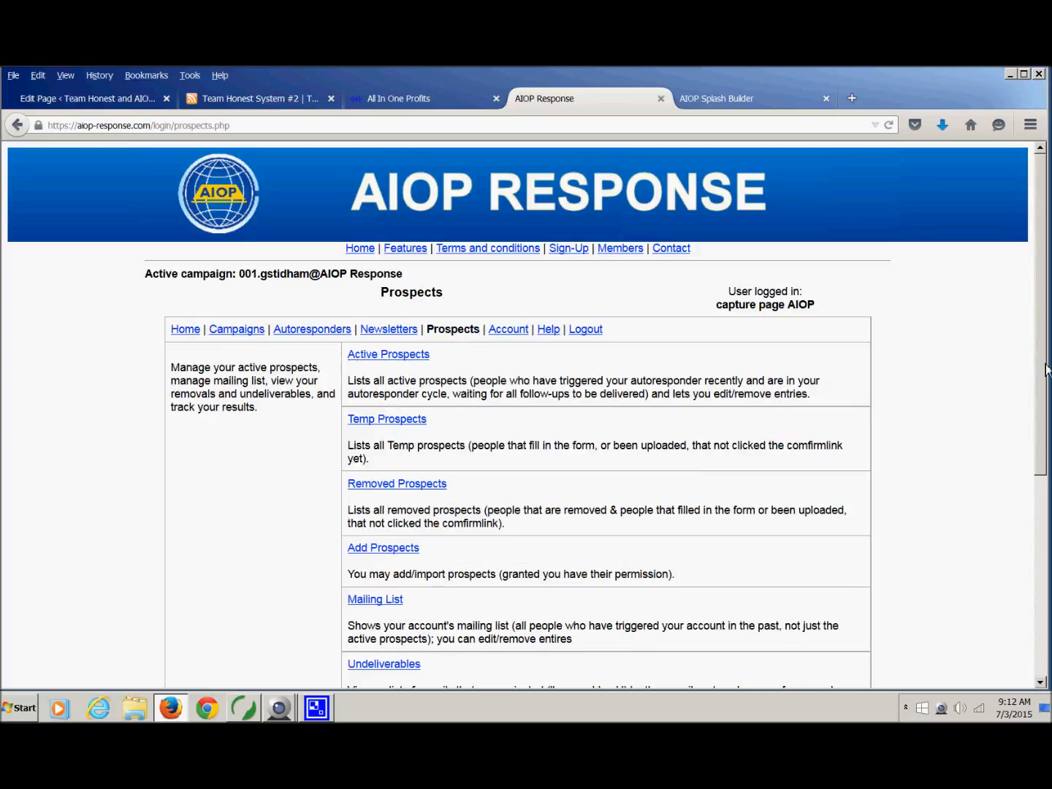
drag(1039, 371, 1041, 501)
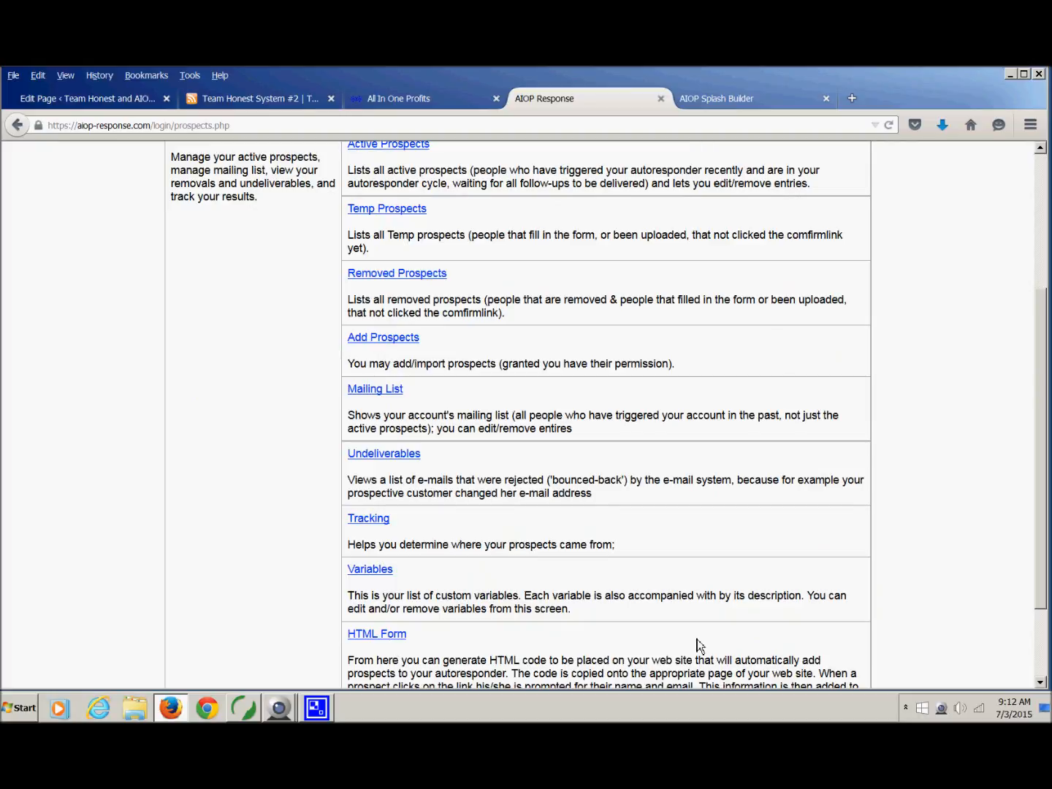
scroll(1046, 574, down, 2)
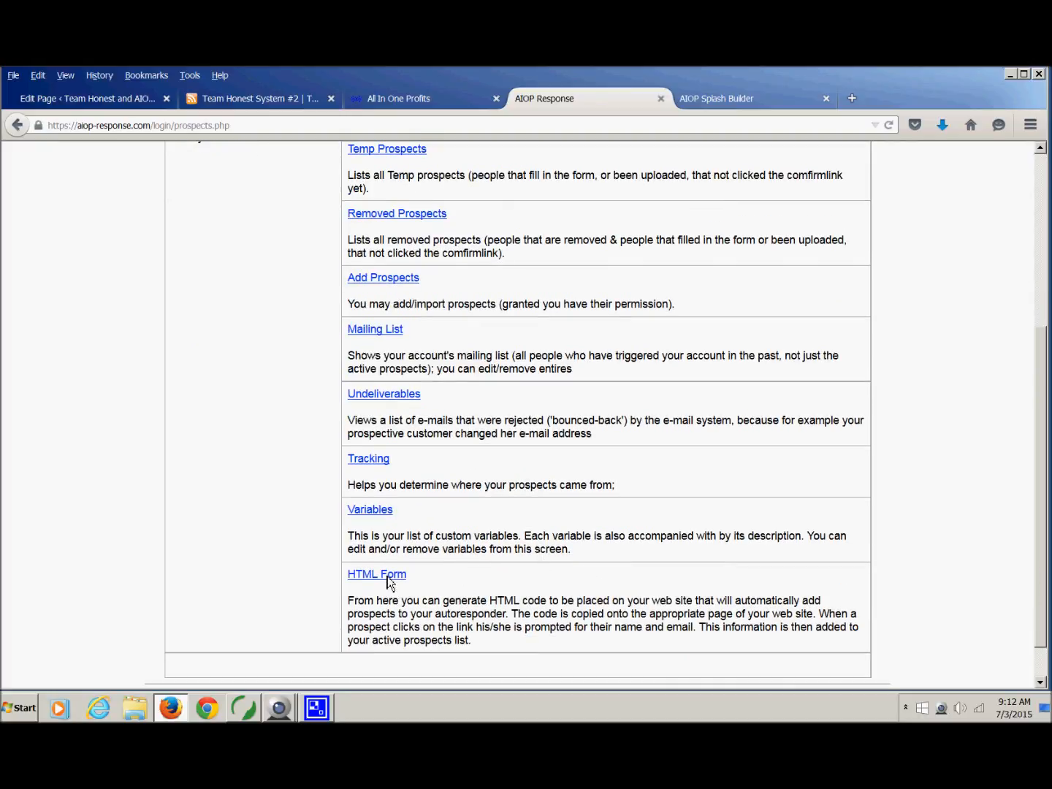
click(385, 577)
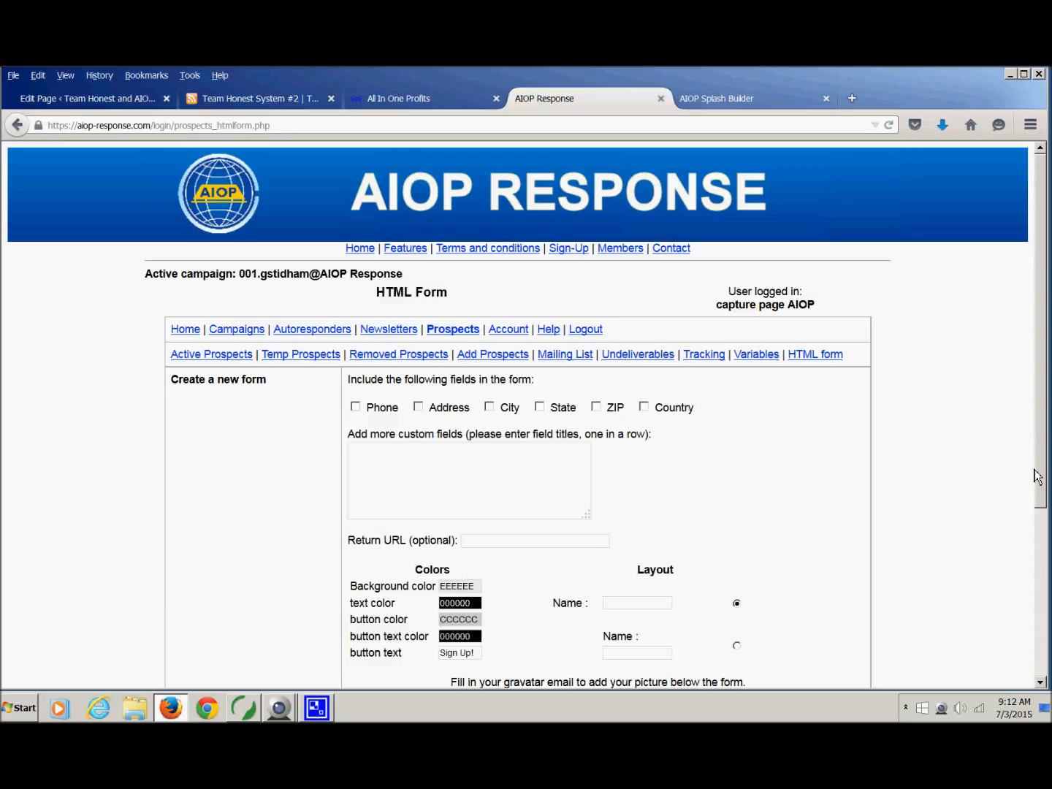
scroll(1041, 457, down, 5)
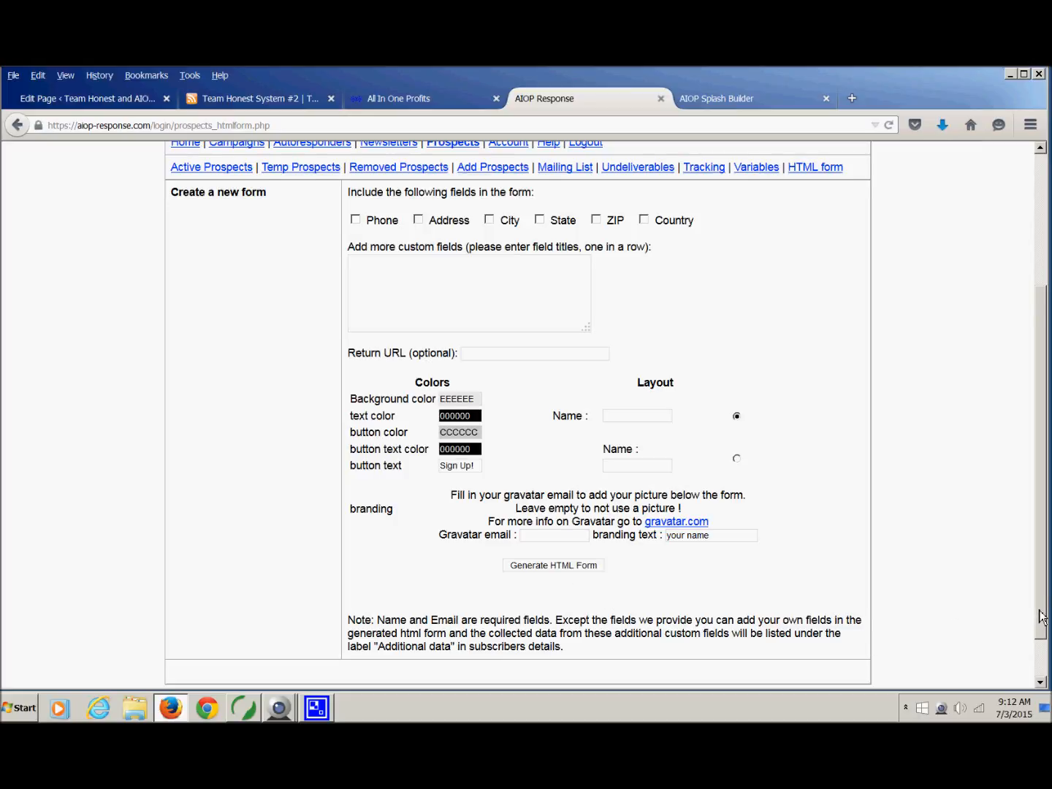
scroll(1042, 619, down, 1)
click(564, 531)
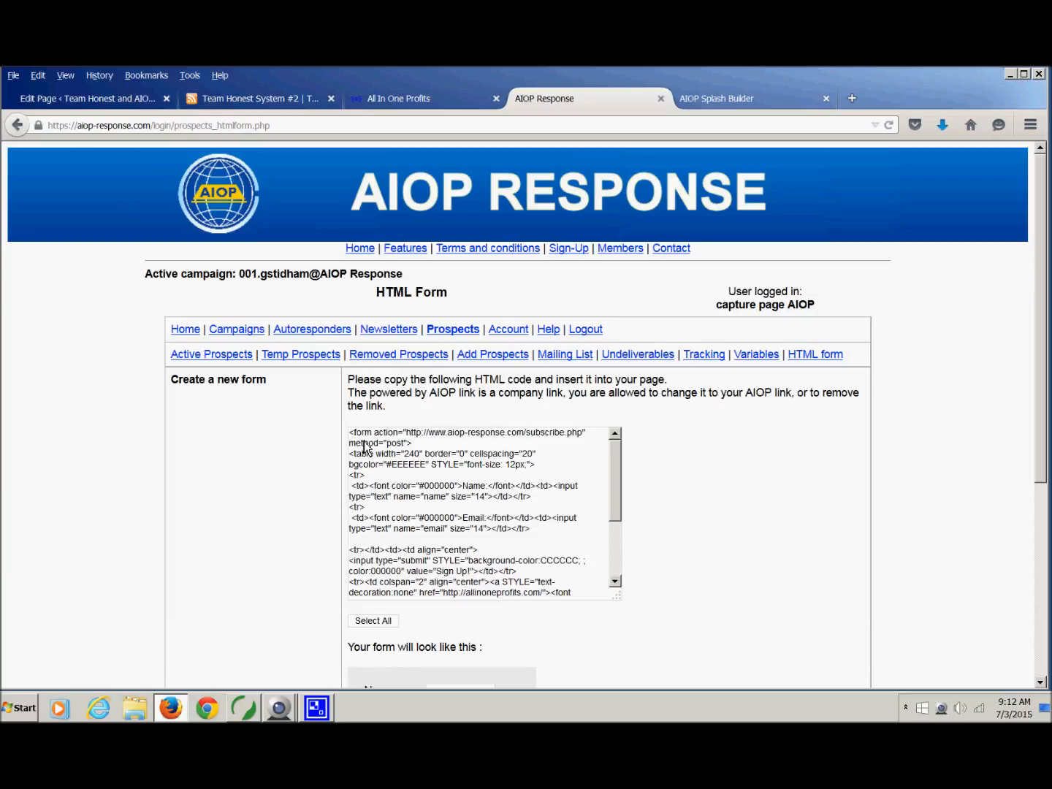
- Copy the entire generated HTML form code, from the opening form tag to the closing one
drag(351, 441, 544, 619)
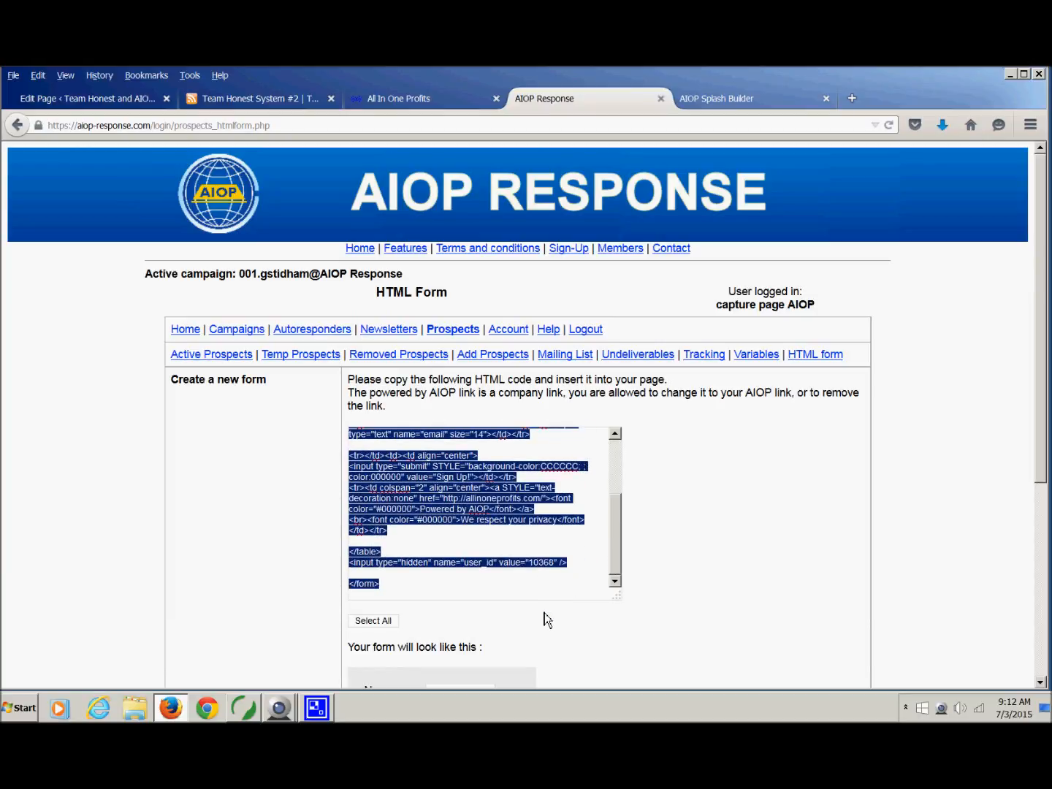
right_click(426, 502)
click(470, 542)
click(587, 546)
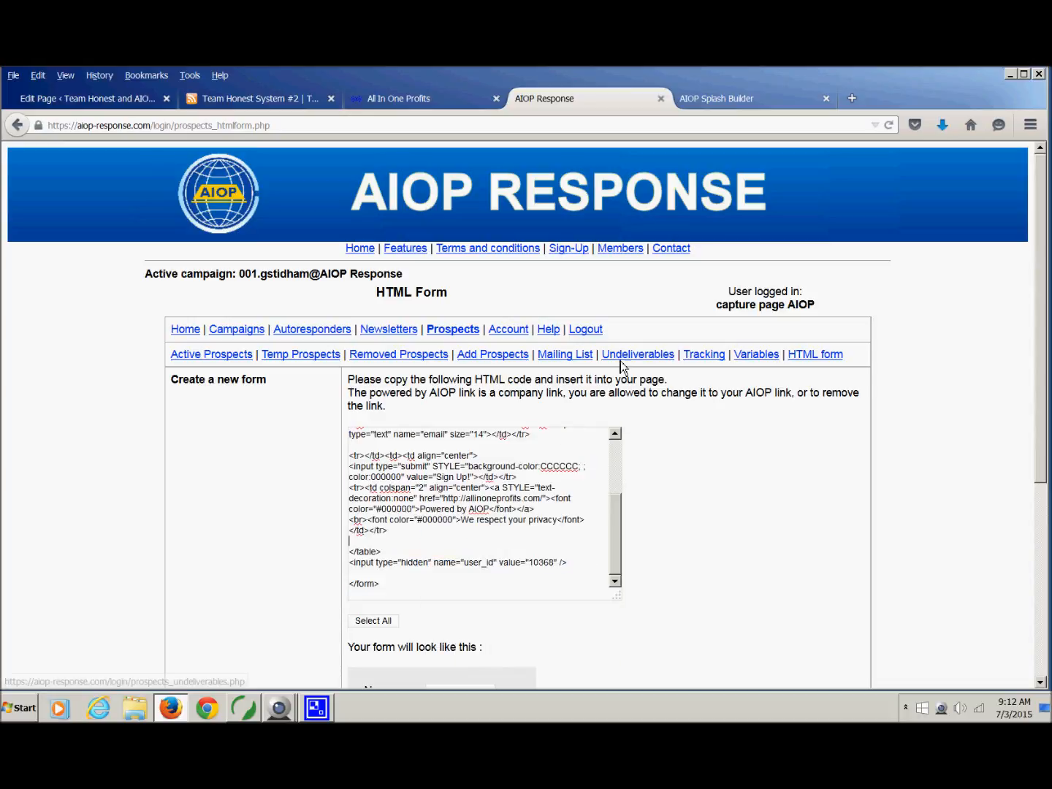
- Back in AIOP Splash Builder, replace the whole opt-in form block in the Headline Text HTML source with the copied form code
click(773, 108)
drag(1042, 225, 1042, 450)
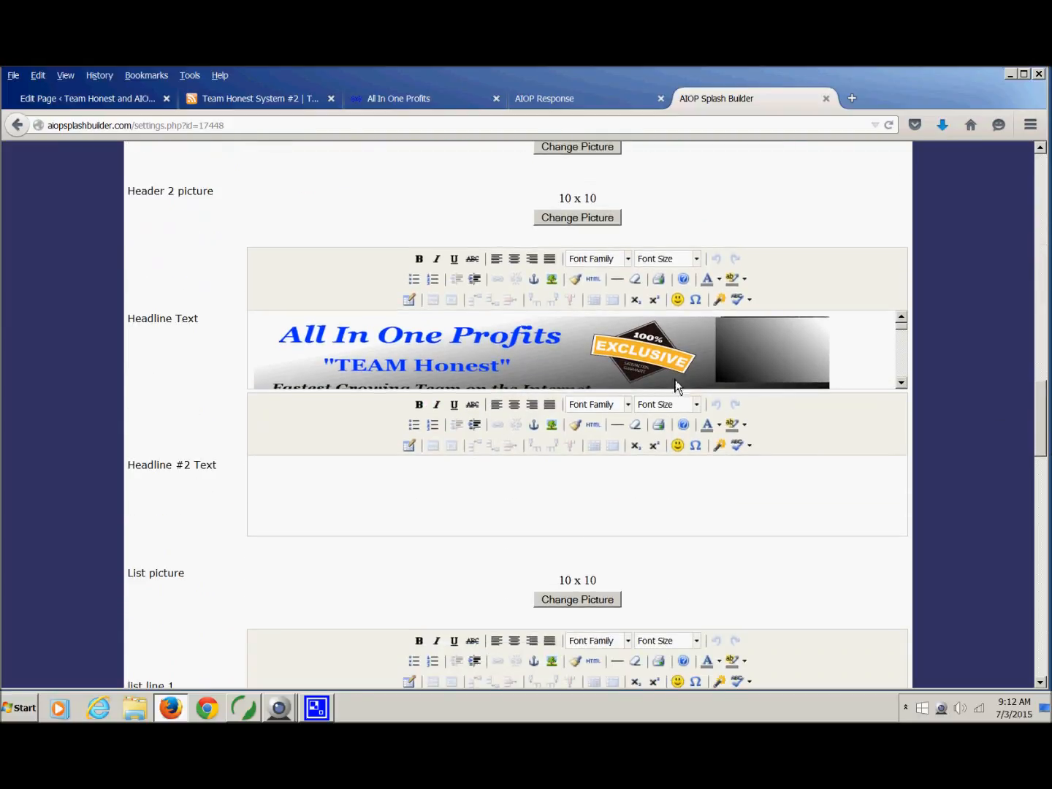
click(593, 279)
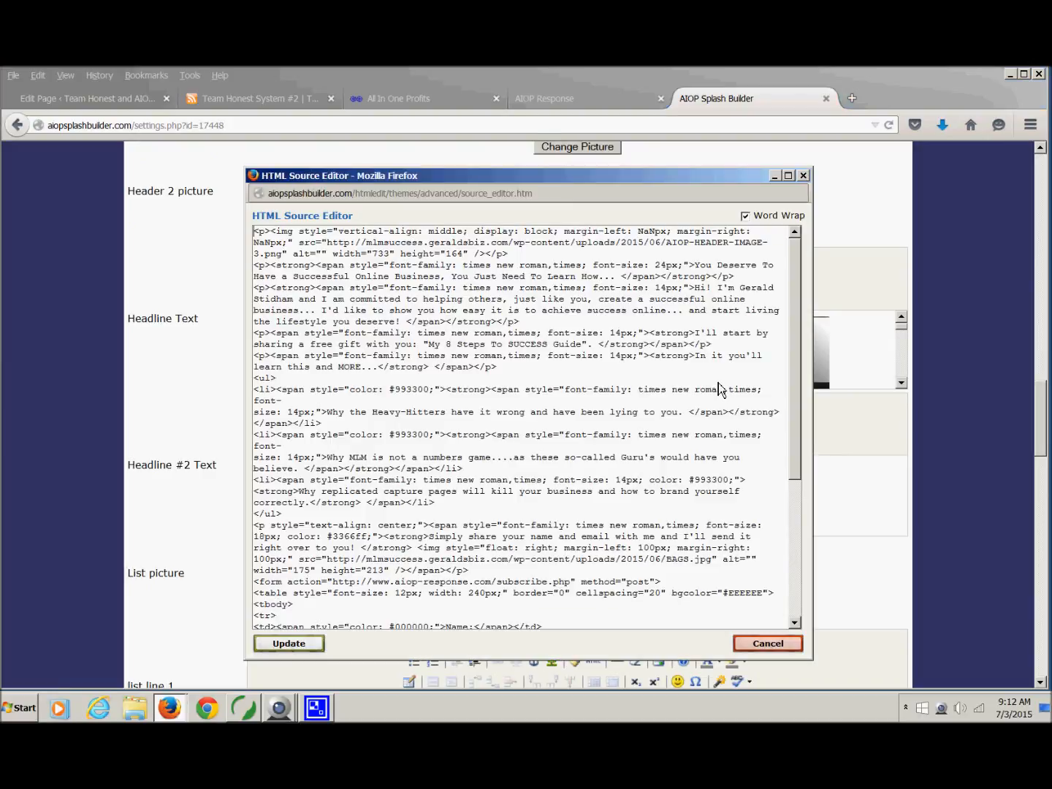
drag(796, 406, 799, 570)
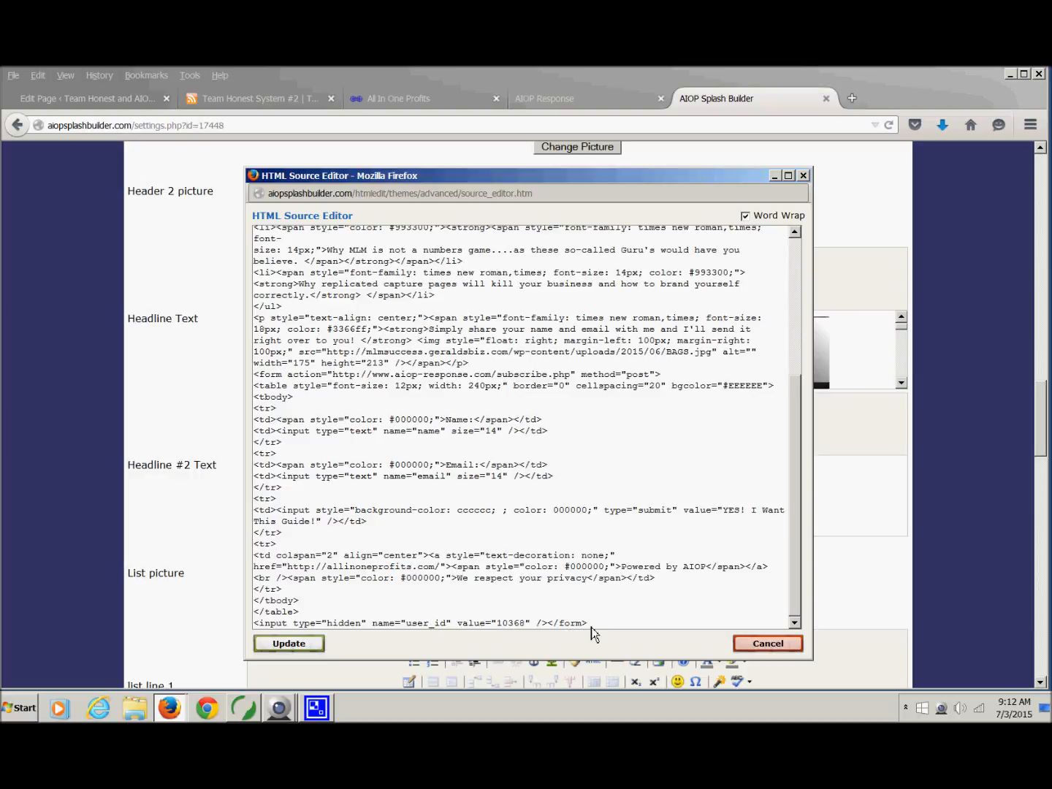
drag(589, 627, 556, 627)
drag(257, 381, 262, 379)
click(265, 378)
click(254, 378)
drag(255, 377, 594, 637)
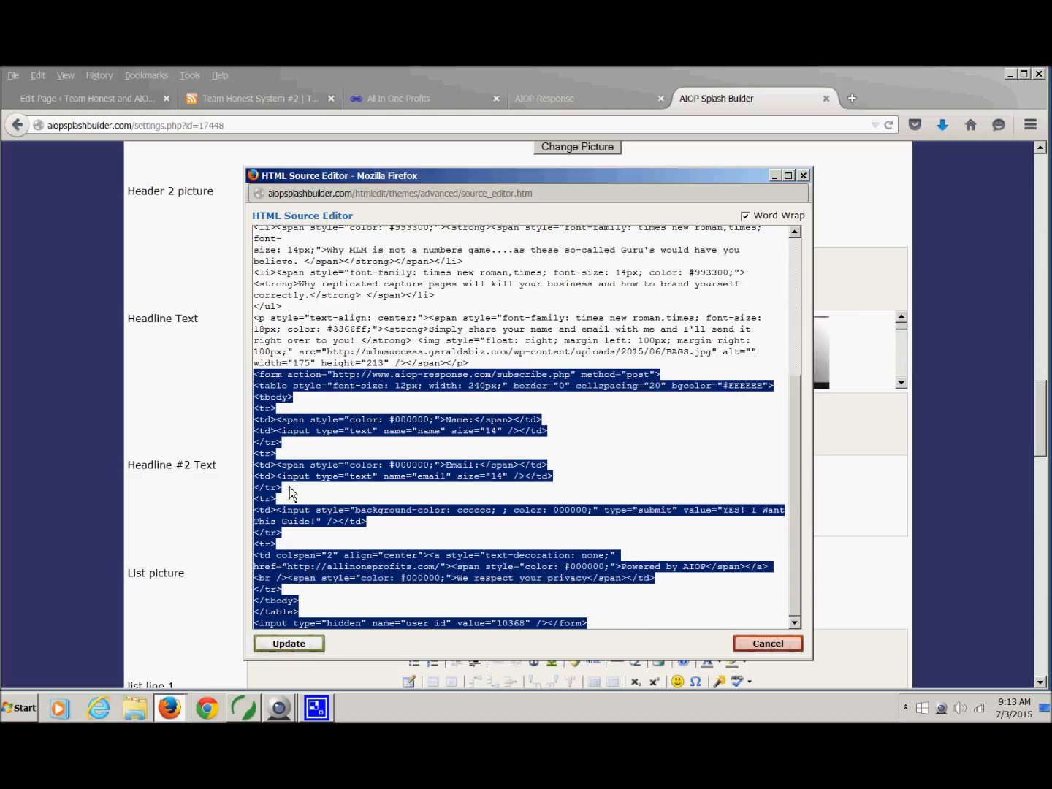
right_click(350, 384)
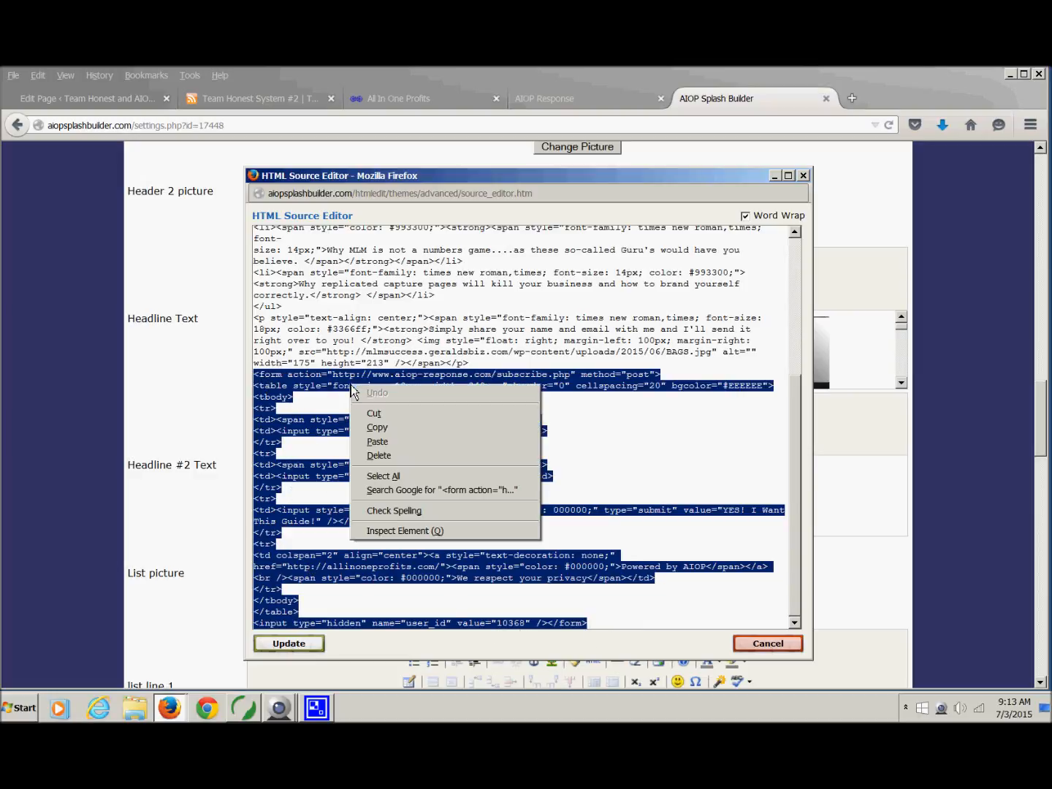
click(392, 442)
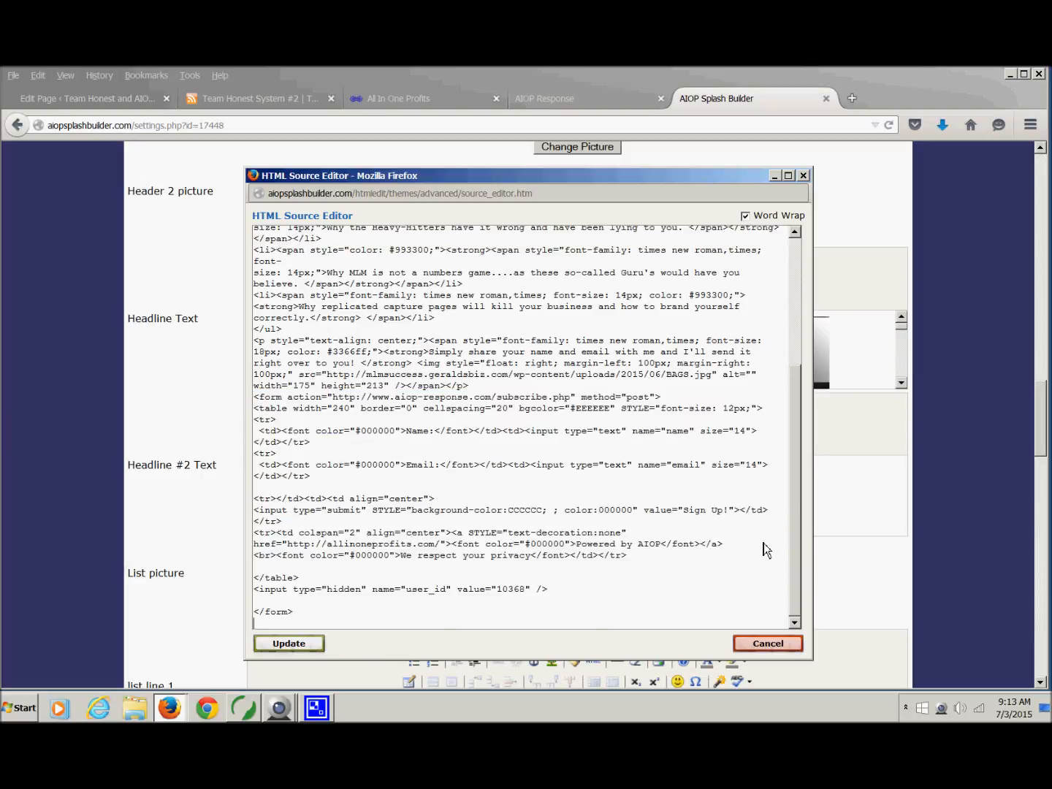
- Apply the edited Headline Text source, update the splash page settings, and preview the splash page
click(305, 647)
drag(1041, 419, 1035, 559)
click(322, 507)
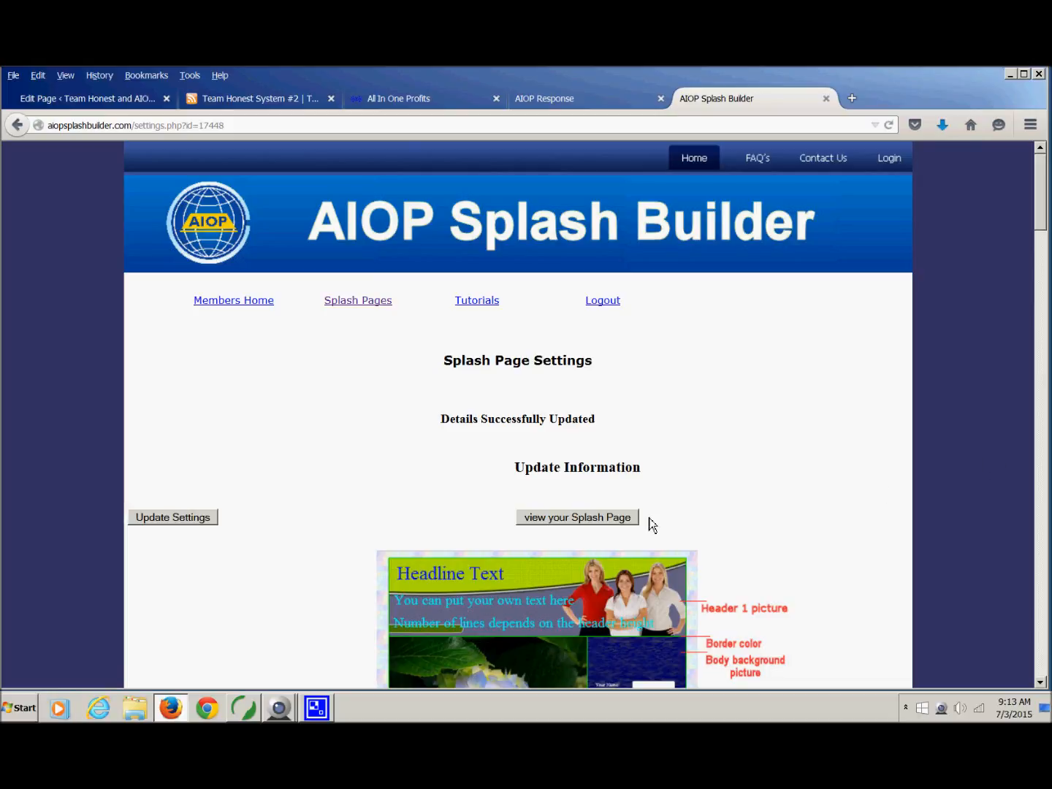
click(617, 518)
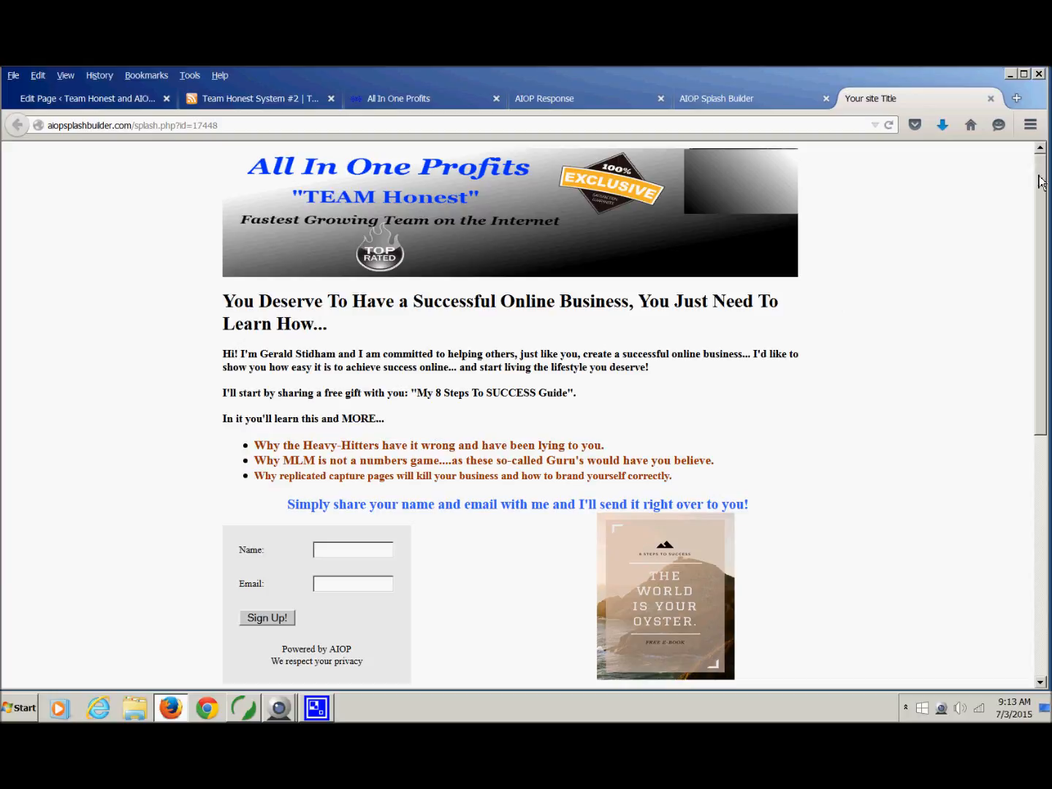
click(990, 99)
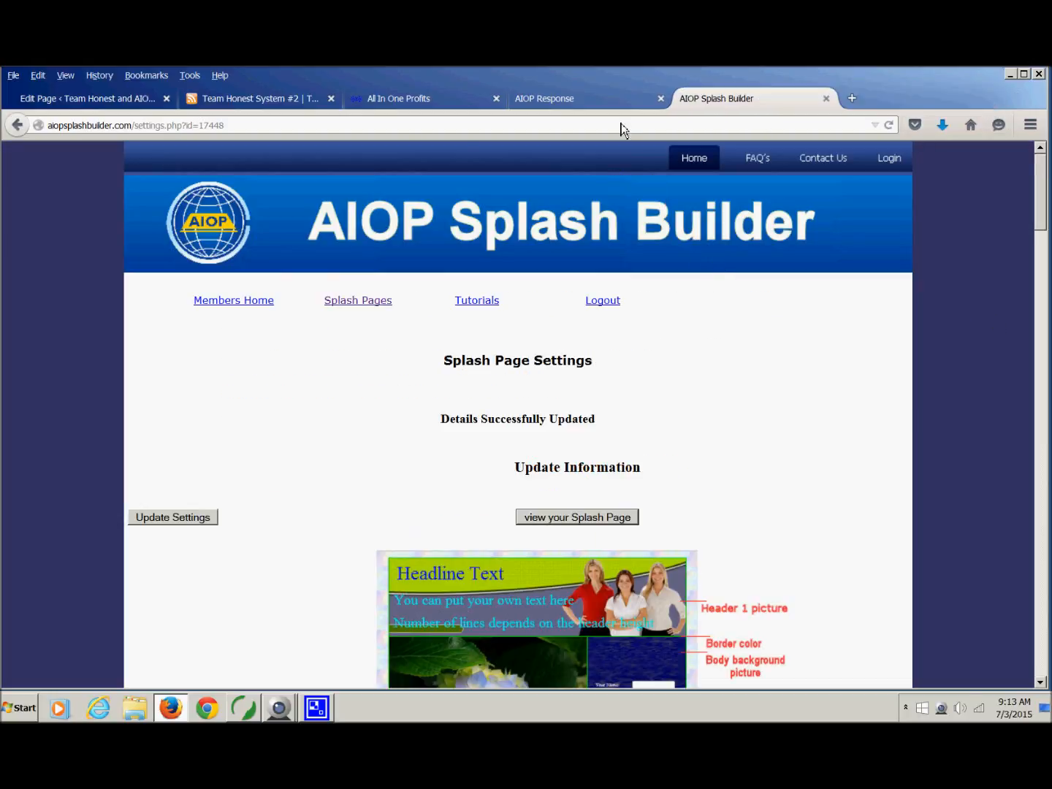
- Switch to AIOP Response and generate a new HTML form for the active campaign with the button text "Yes, I want this guide!"
click(585, 101)
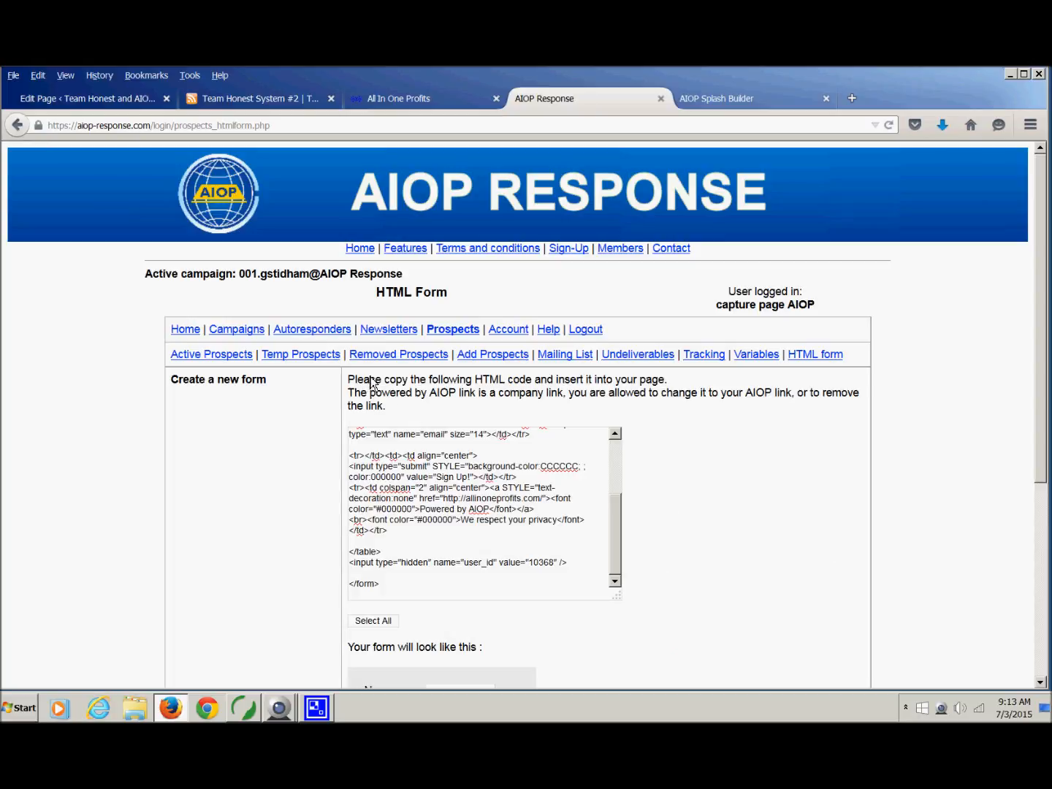
click(247, 332)
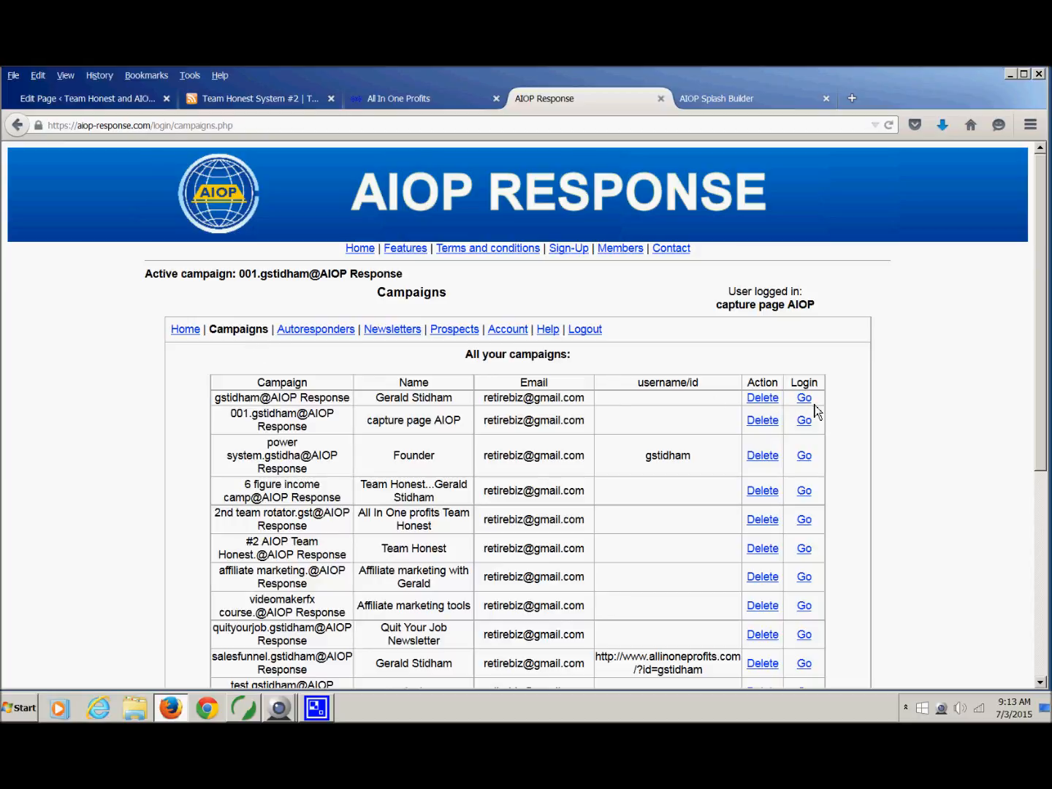
click(460, 334)
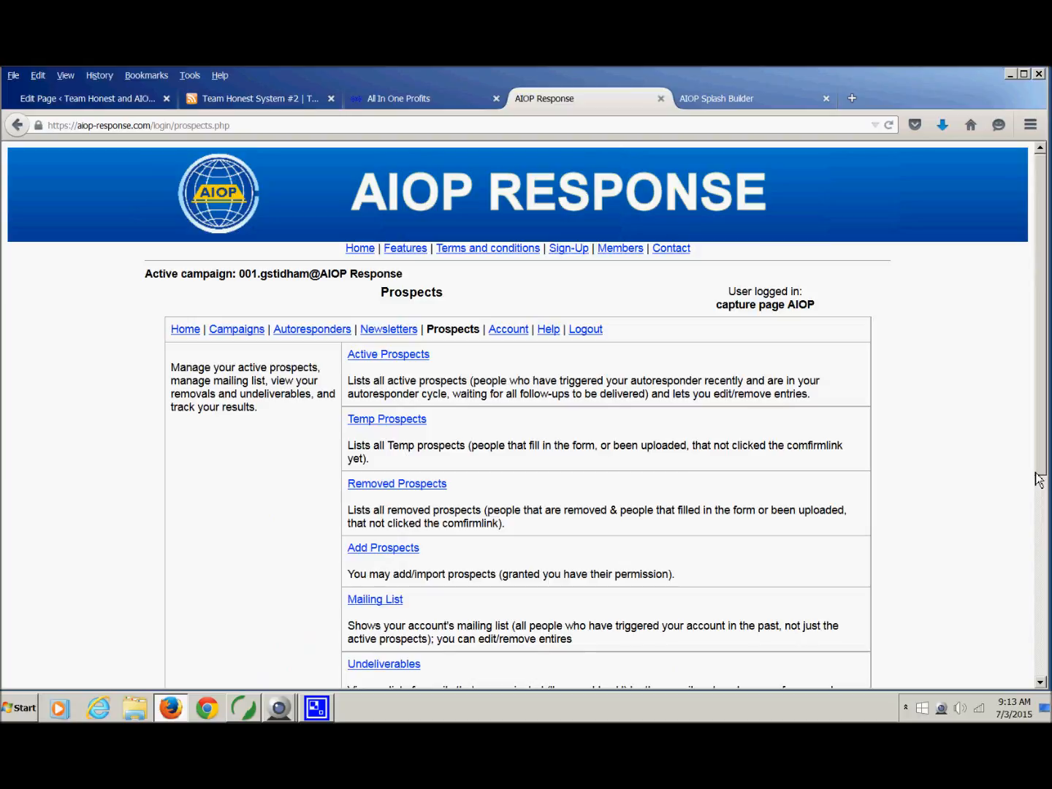
drag(1040, 464, 1043, 578)
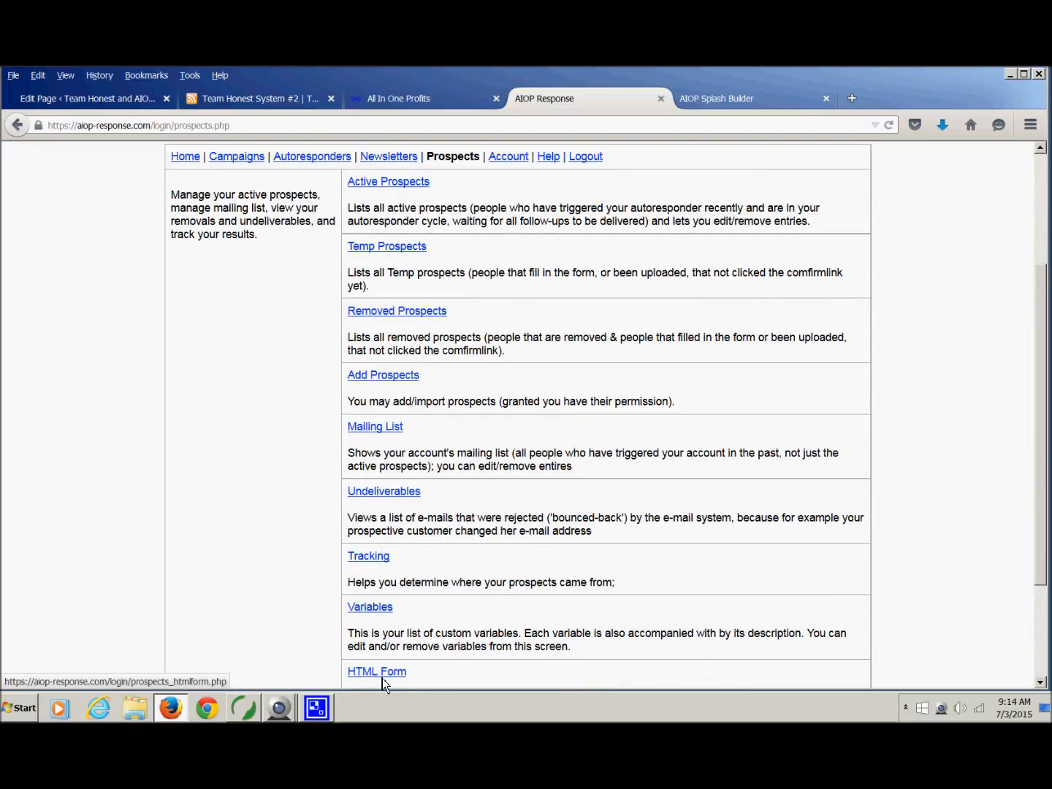
click(384, 677)
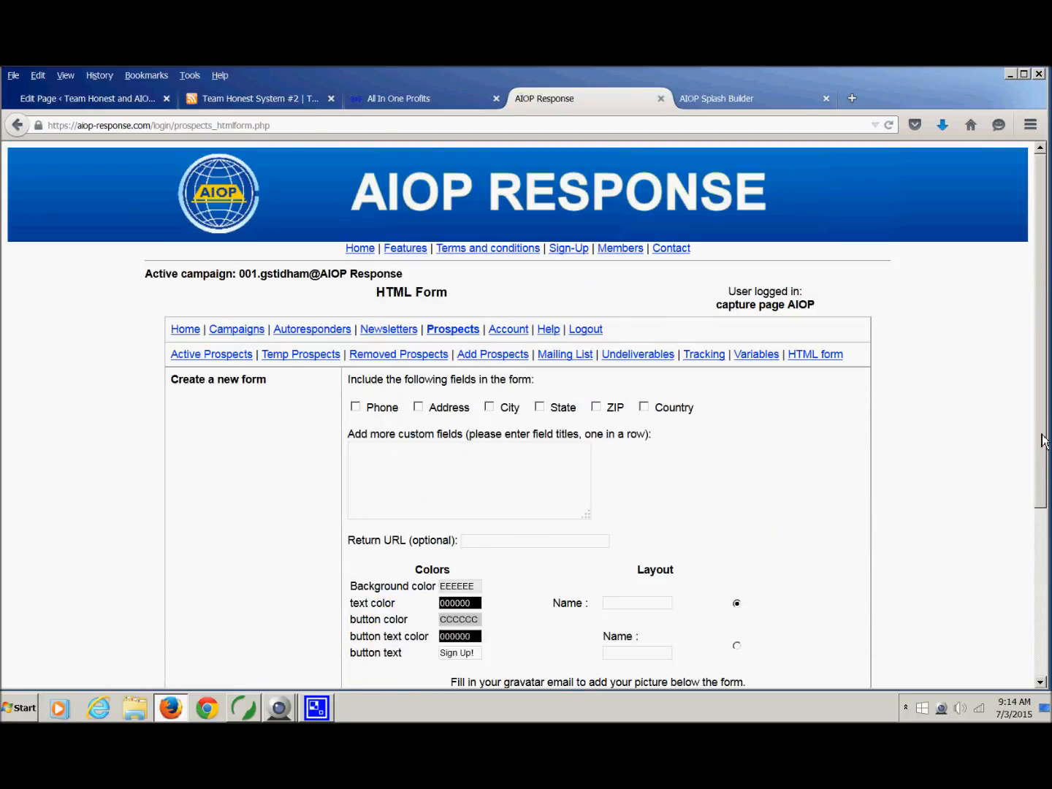
scroll(569, 539, down, 4)
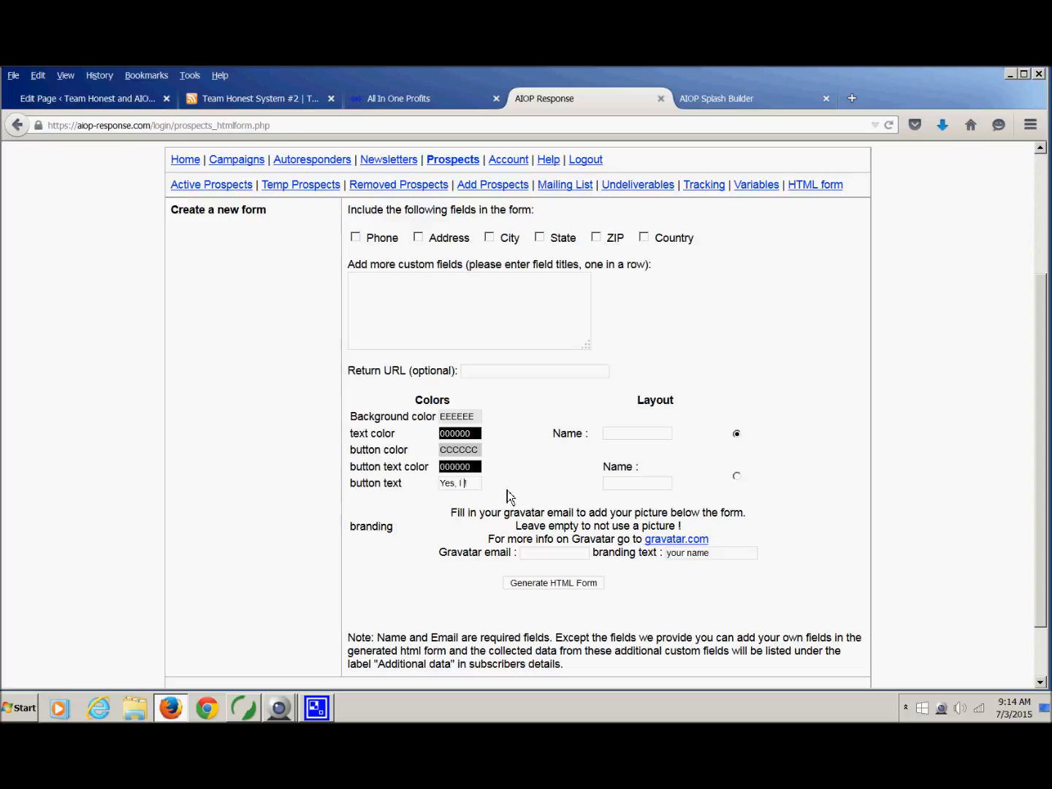
text(nt this gu)
text(ide)
click(576, 590)
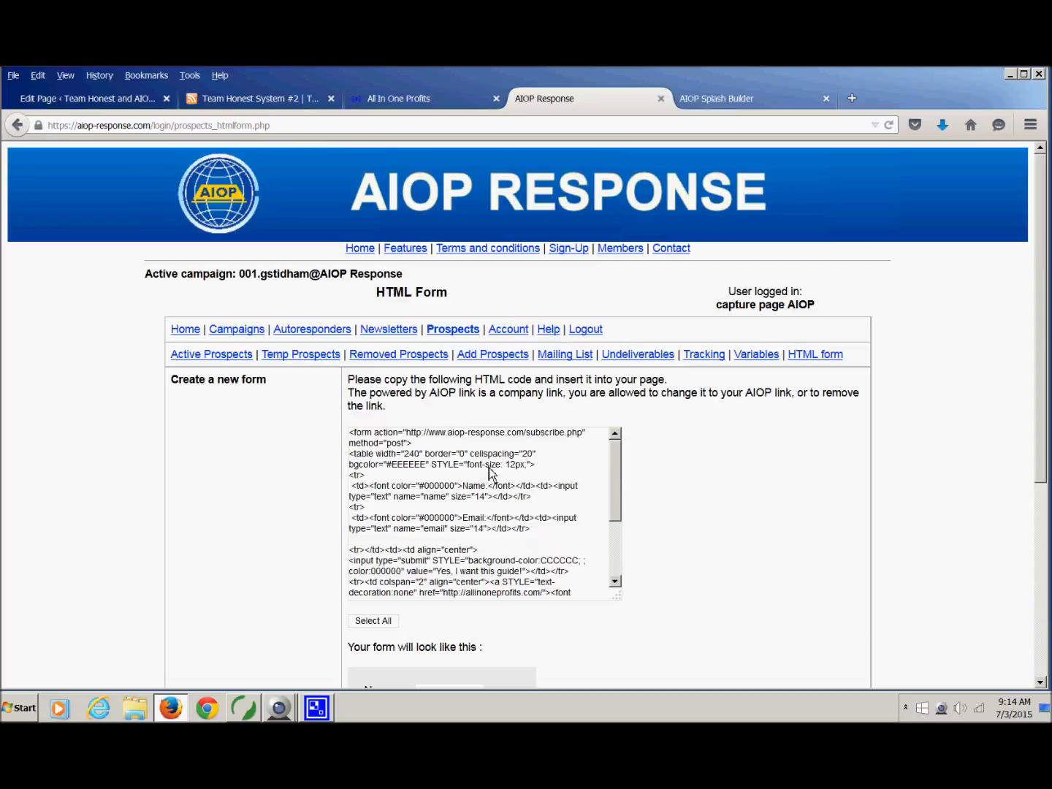
- Copy the entire newly generated form code, from the opening form tag to the closing one
click(352, 438)
drag(352, 440, 588, 625)
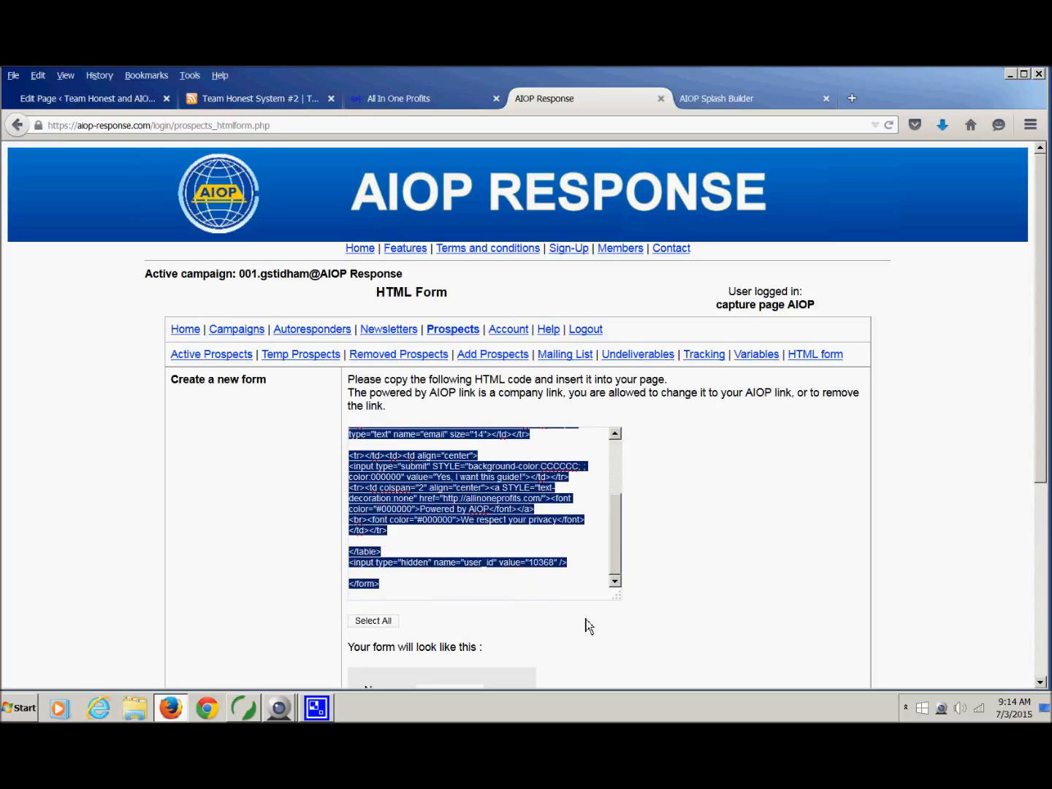
right_click(447, 499)
click(494, 542)
click(756, 432)
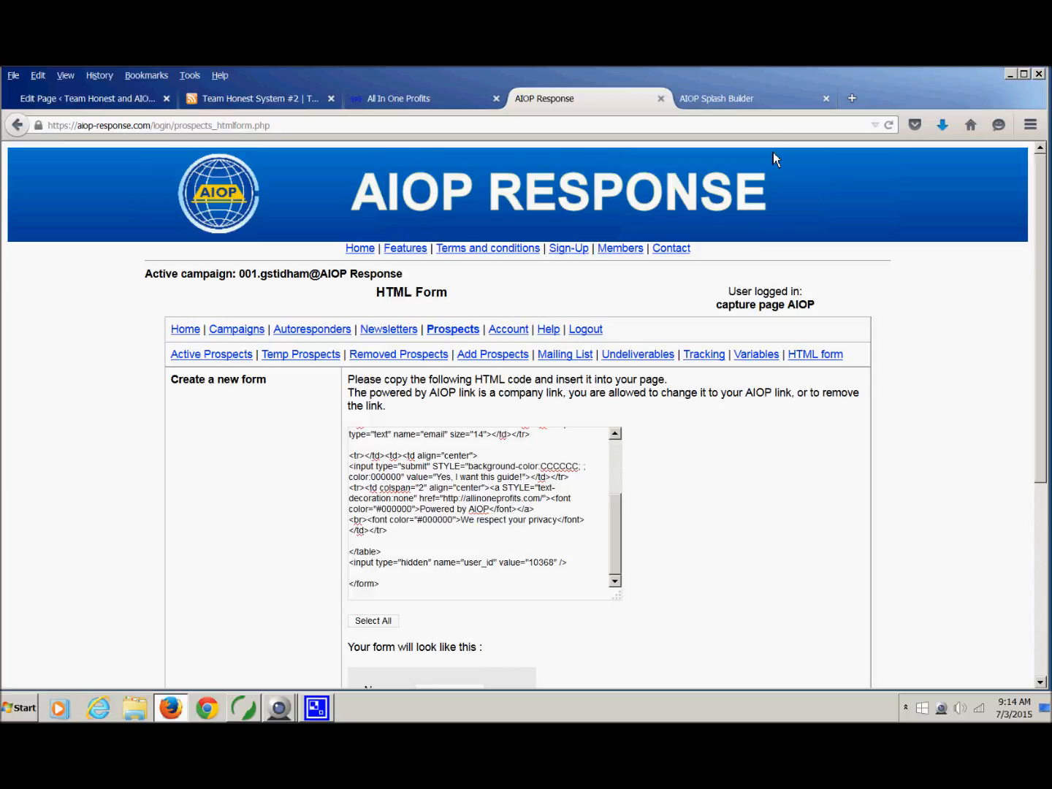
- Switch to AIOP Splash Builder, open the Headline Text's HTML source and locate the start and end of the opt-in form block
click(765, 103)
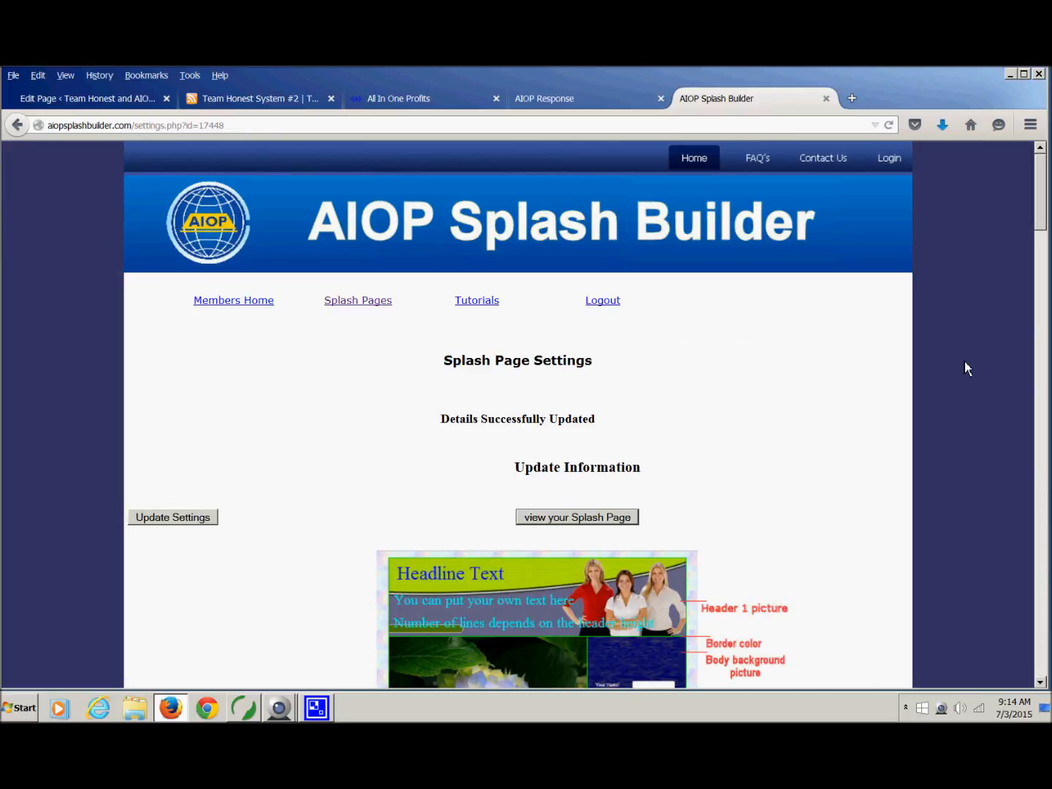
drag(1043, 233, 1044, 436)
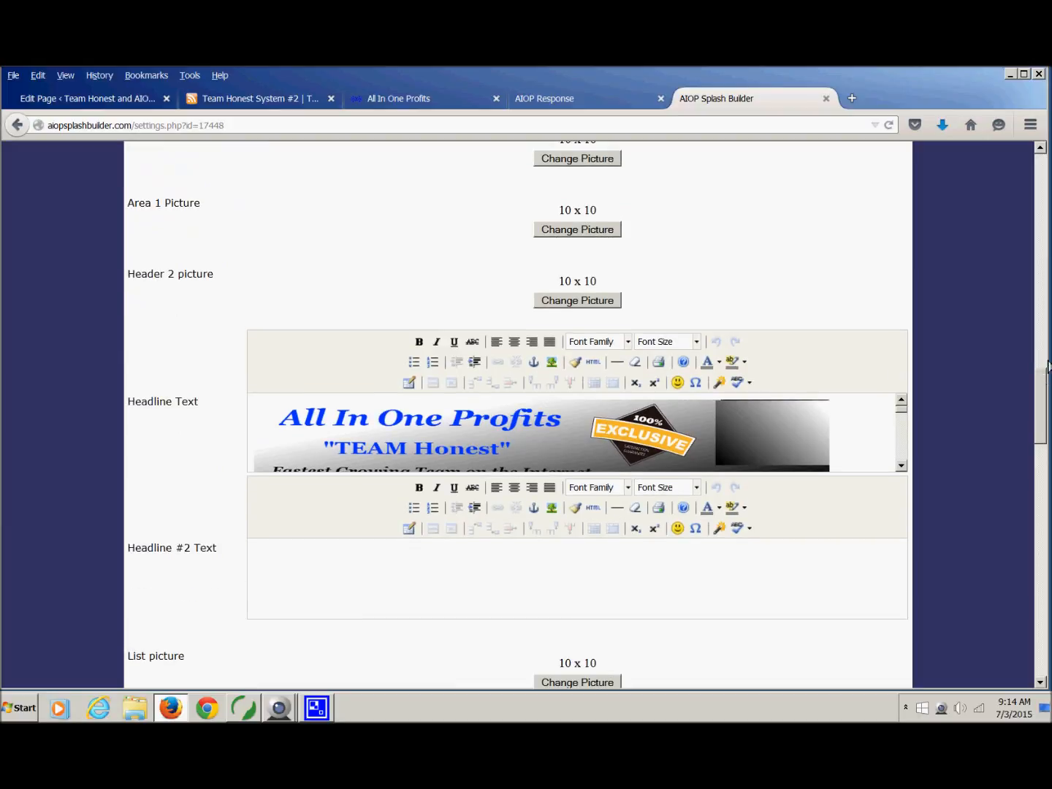
click(593, 364)
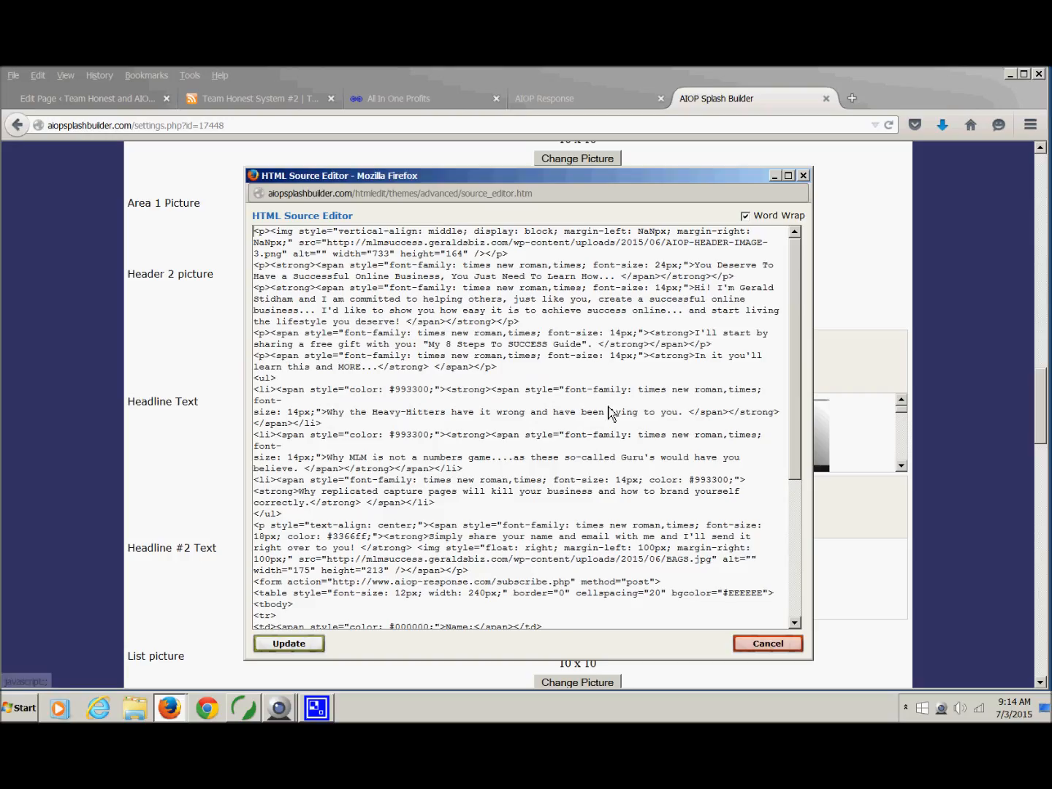
drag(798, 447, 797, 574)
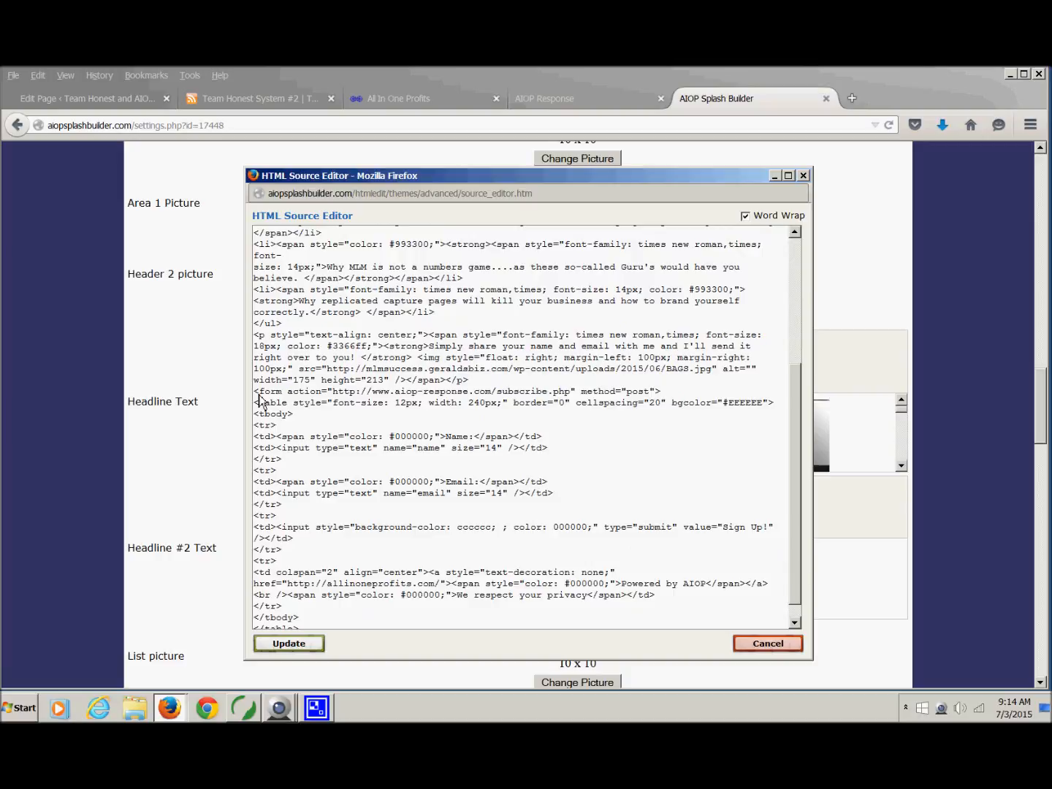
drag(254, 392, 277, 397)
drag(791, 572, 795, 597)
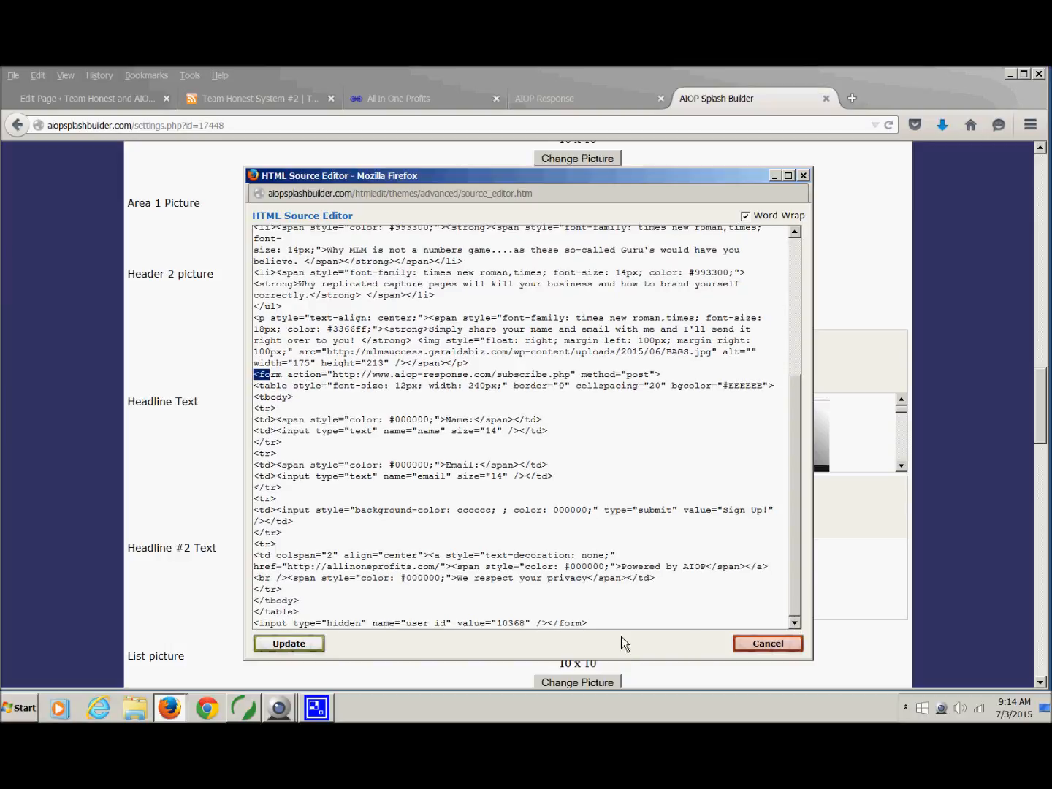
drag(588, 623, 569, 625)
click(592, 625)
- Edit the submit button's value directly in the form code to "Yes, I want this guide!"
mouse_move(765, 511)
mouse_down()
mouse_move(698, 522)
mouse_move(762, 514)
mouse_up()
click(767, 512)
key(BackSpace)
key(BackSpace)
key(BackSpace)
key(BackSpace)
key(BackSpace)
key(BackSpace)
key(BackSpace)
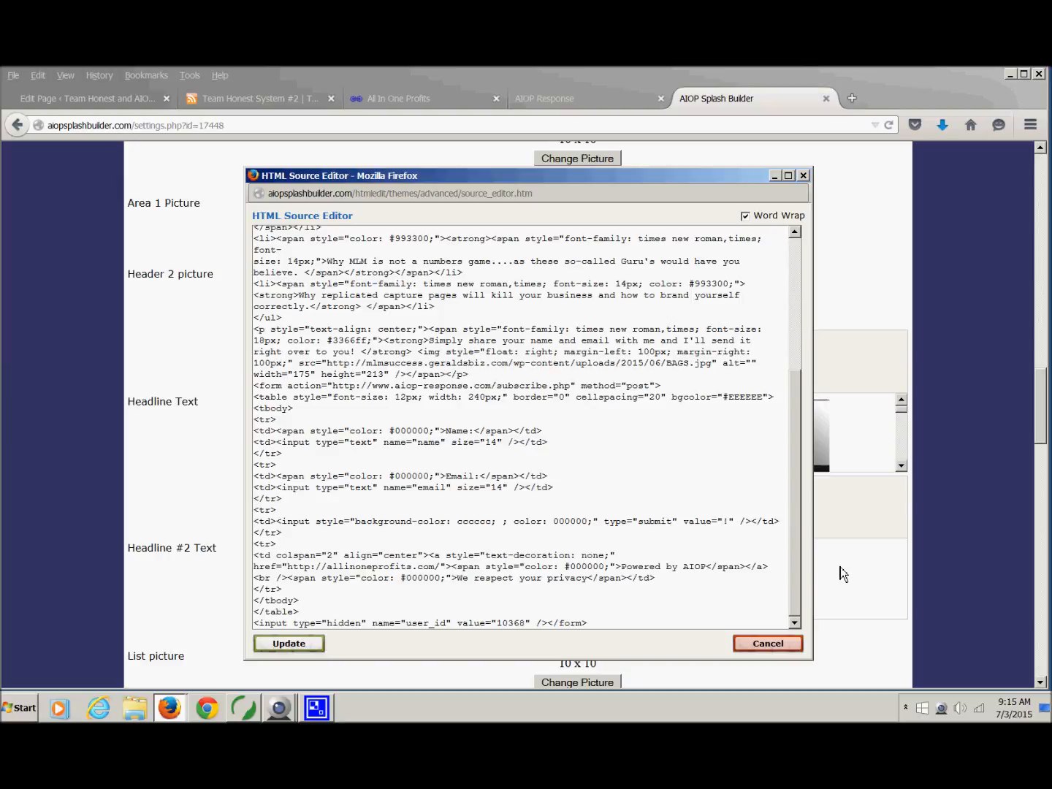
text(Yes, I )
text(want this )
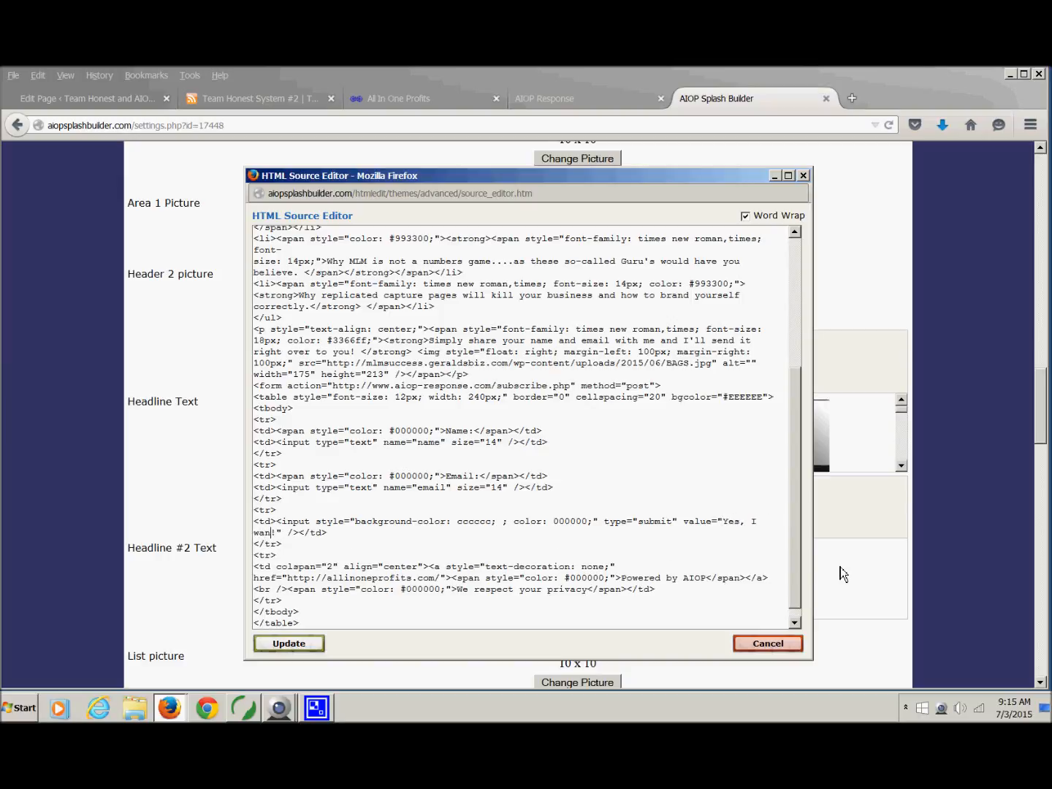
text(guide)
- Replace the whole form block in the HTML source with the copied form code, apply it and update the splash page settings
drag(255, 388, 727, 668)
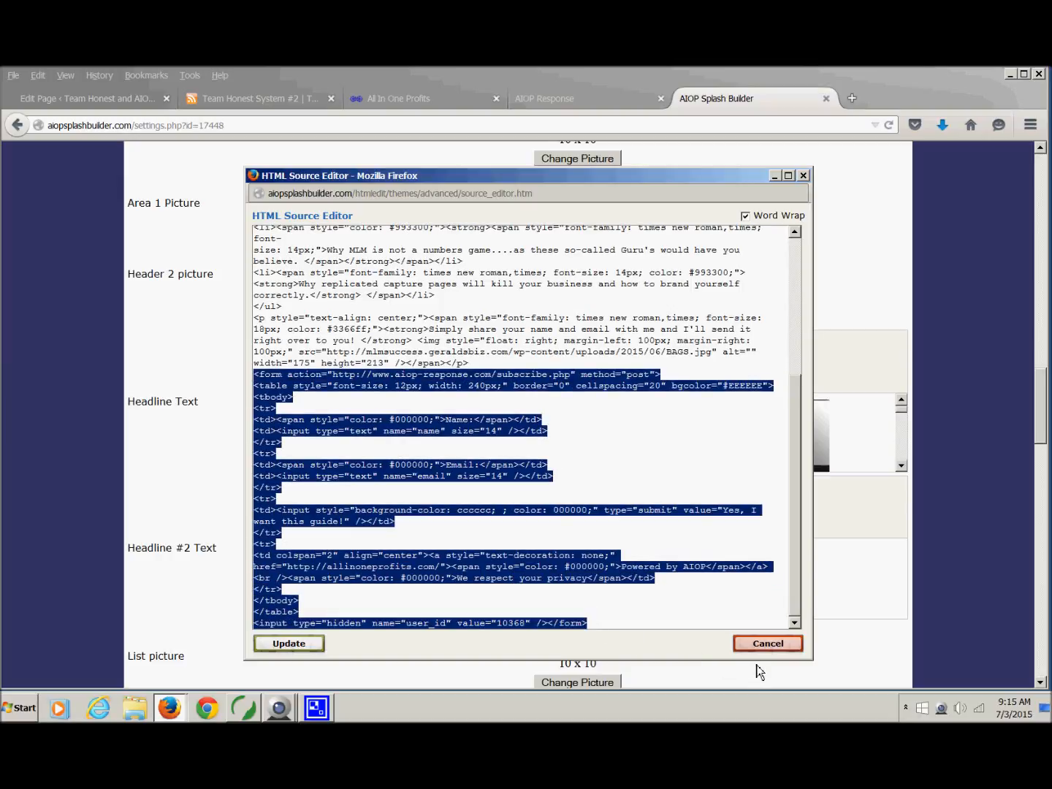
right_click(428, 431)
click(456, 486)
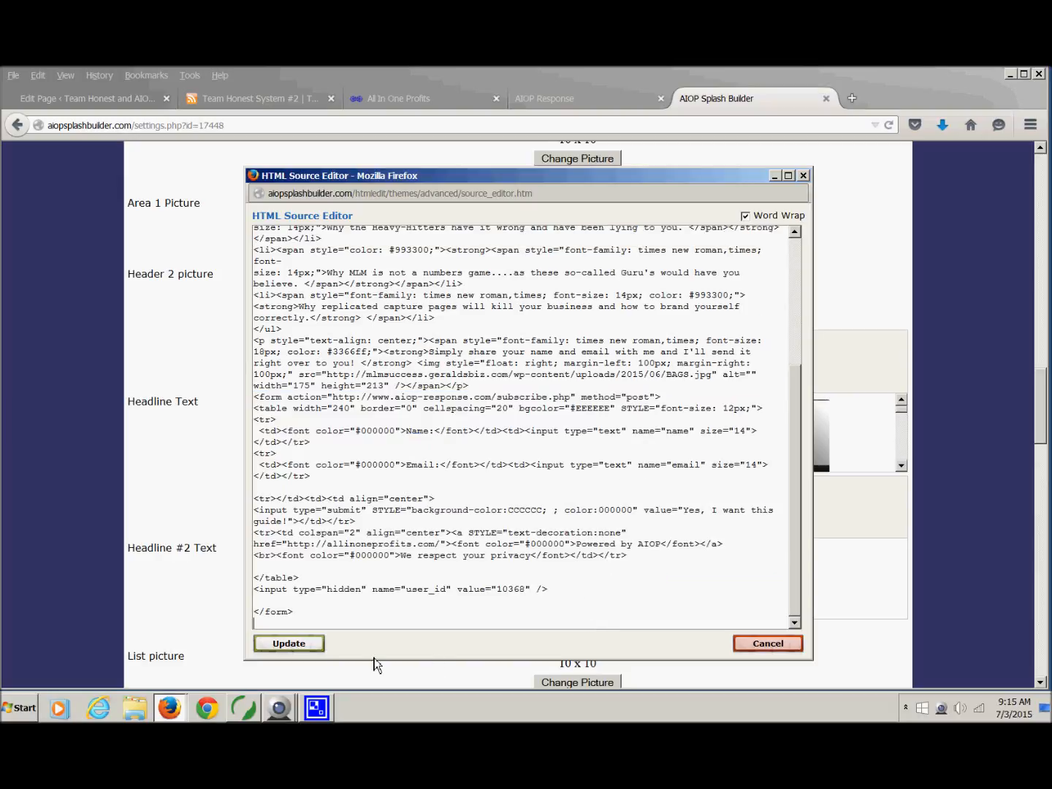
click(290, 643)
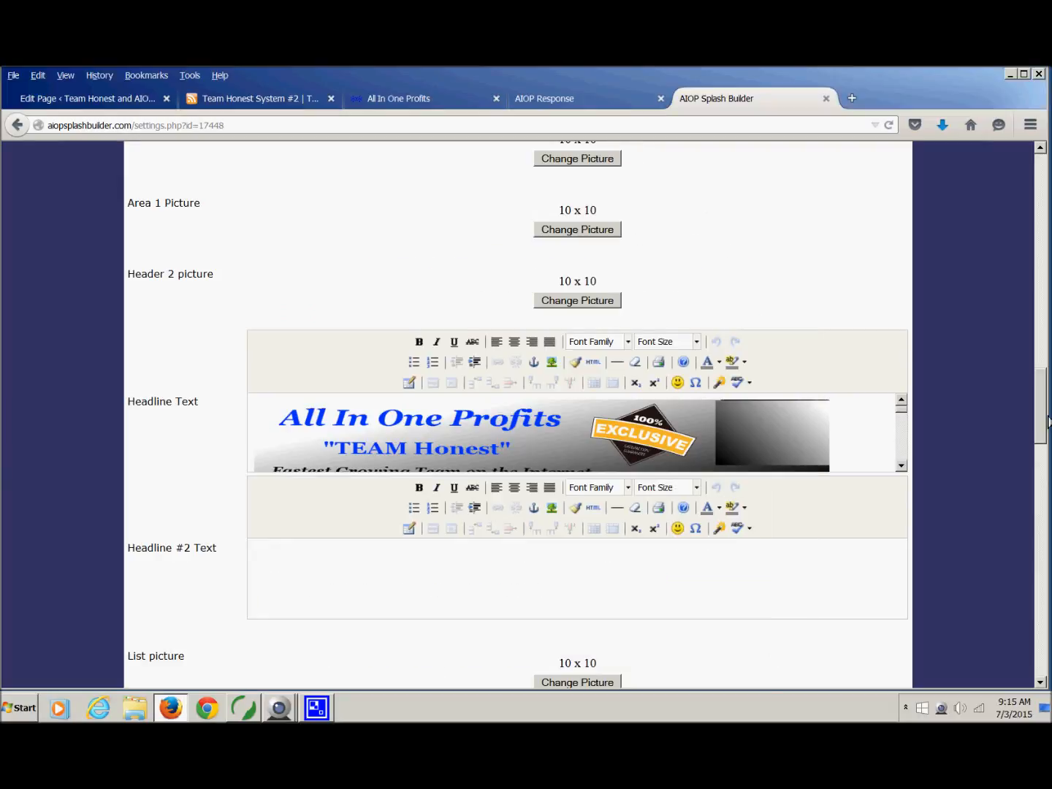
scroll(943, 516, down, 15)
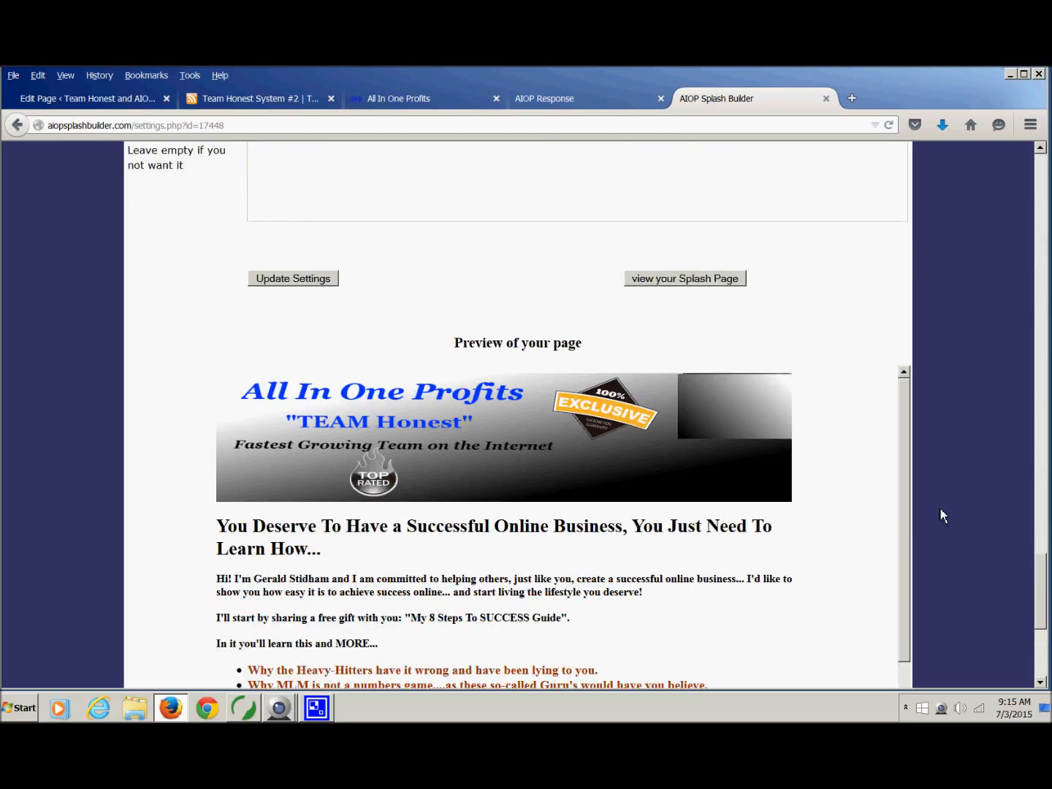
click(322, 281)
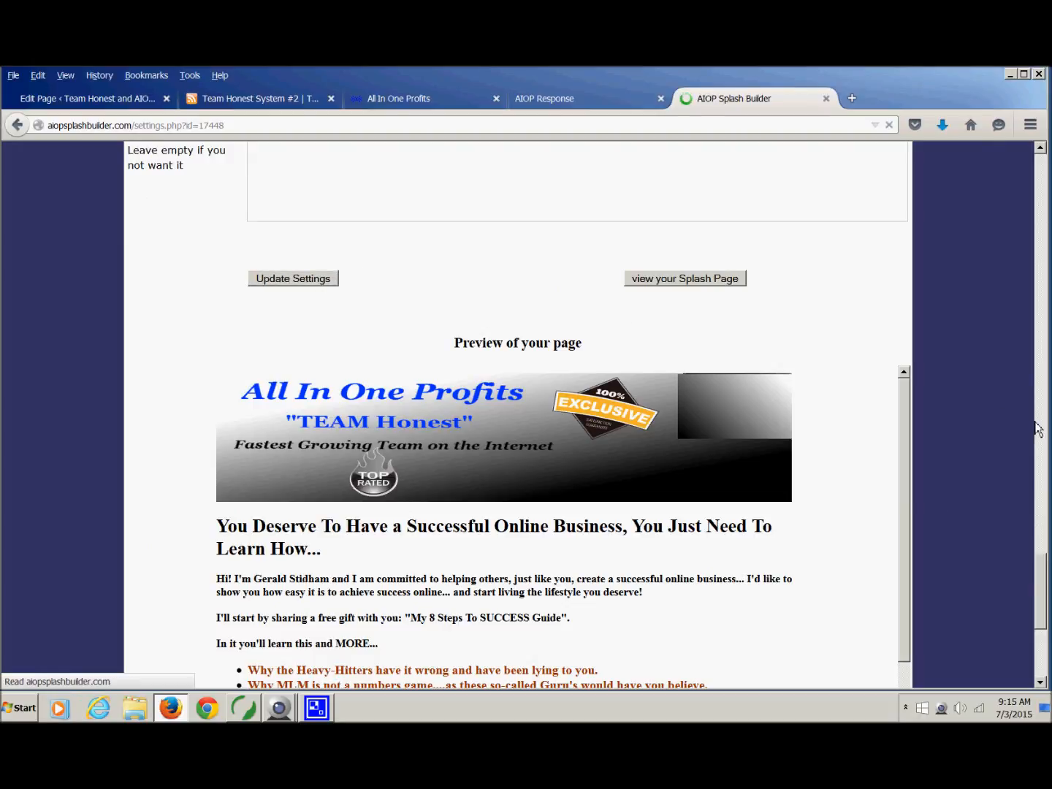
- View the splash page to check the opt-in form and its button, and close the preview
click(622, 518)
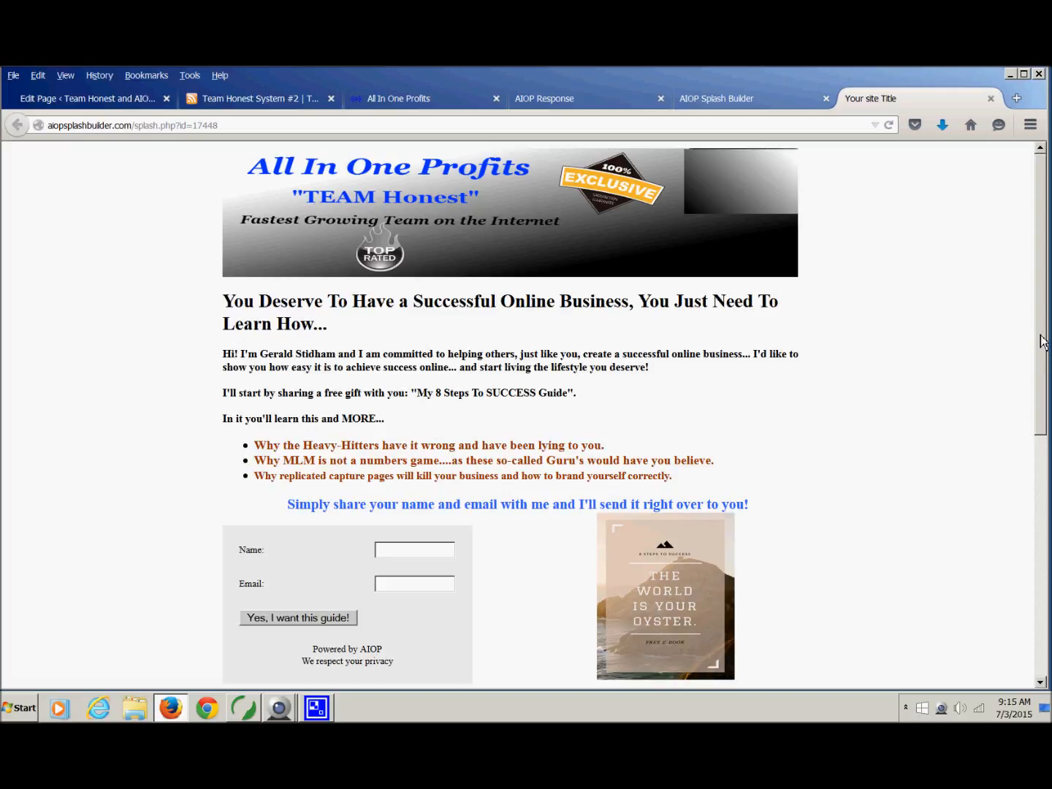
drag(1041, 339, 1044, 421)
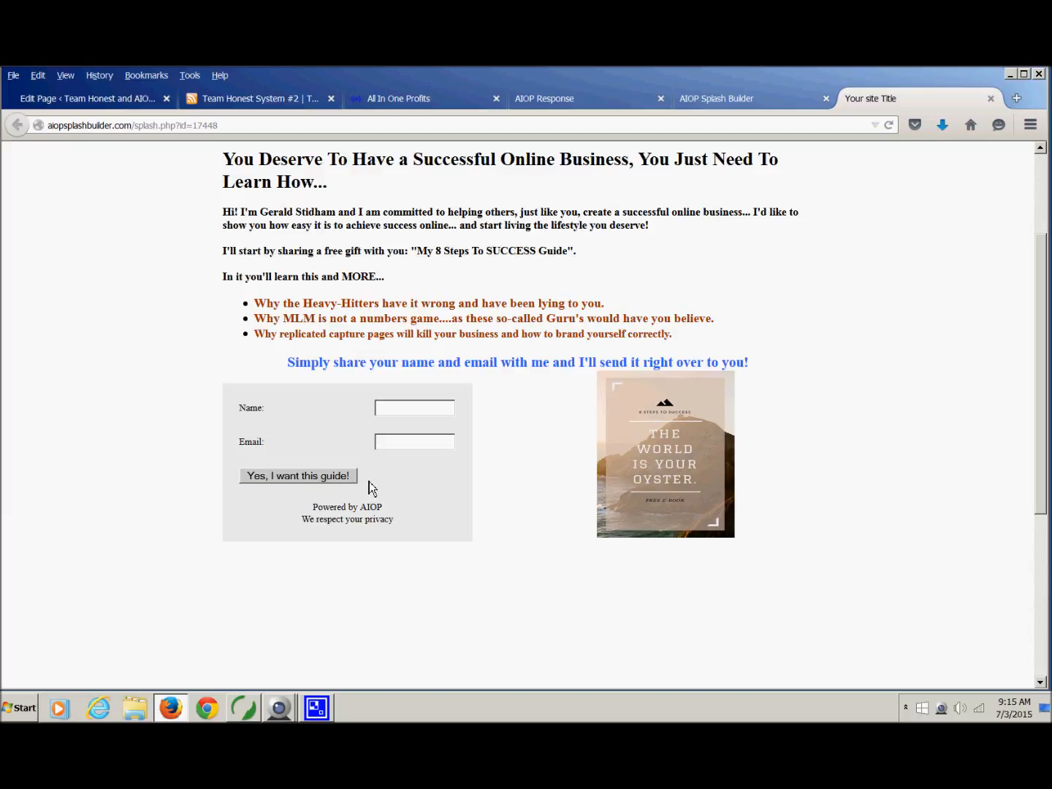
scroll(1045, 503, up, 4)
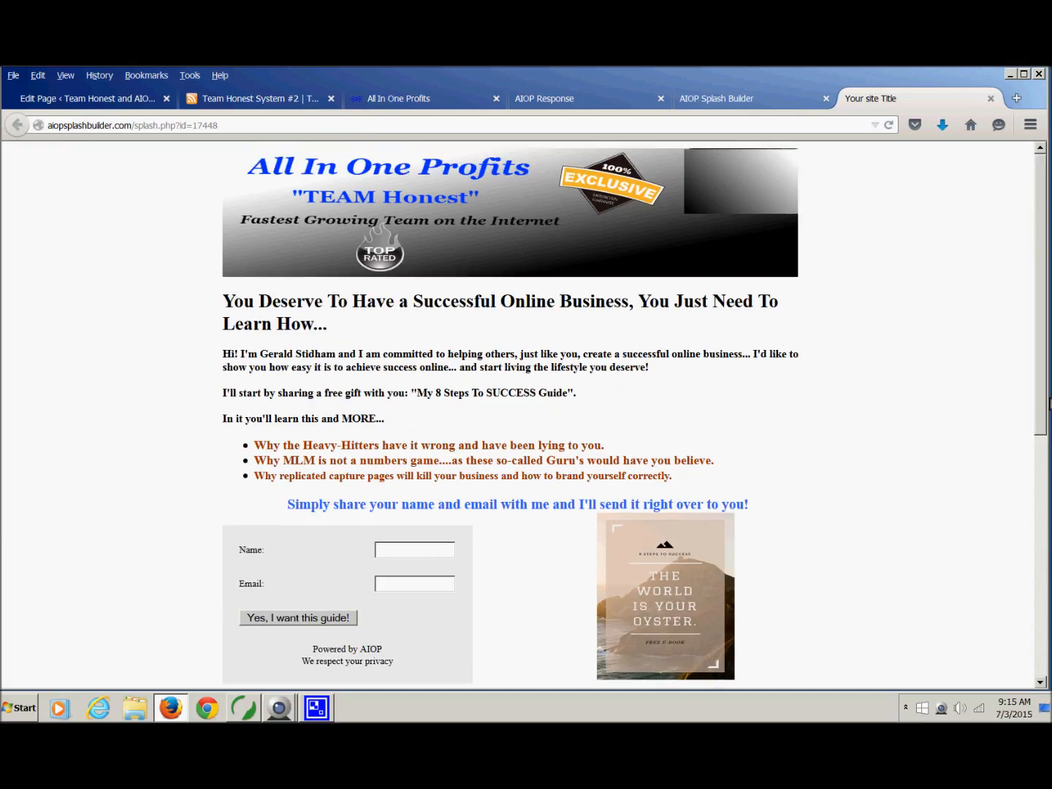
click(990, 99)
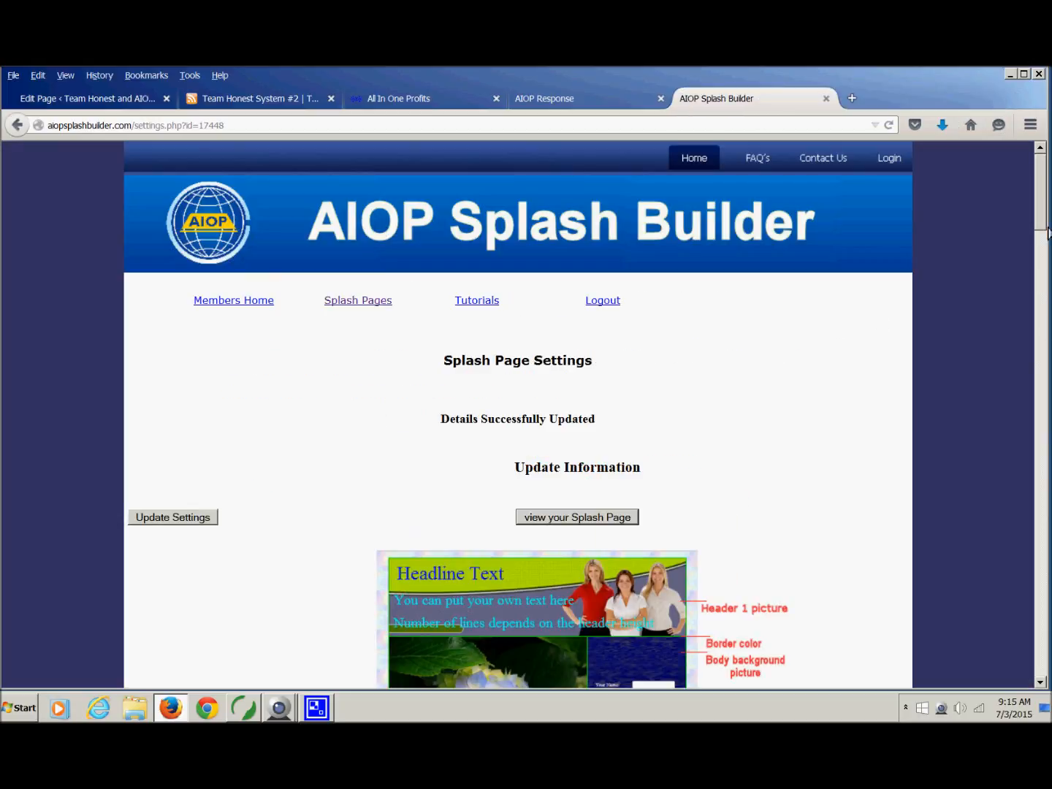
- Change the splash page's main background color to orange and update the settings
scroll(700, 376, down, 10)
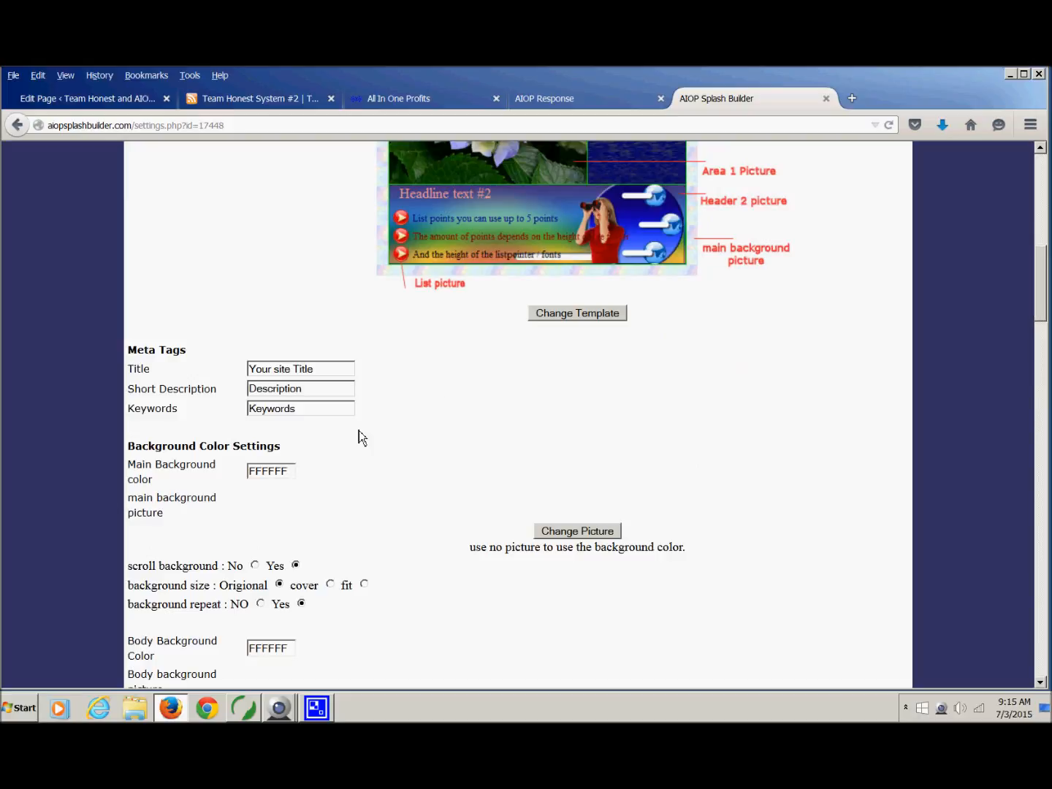
click(290, 472)
mouse_move(382, 499)
mouse_down()
mouse_move(352, 514)
mouse_move(324, 509)
mouse_move(335, 516)
mouse_move(311, 540)
mouse_move(306, 522)
mouse_move(333, 554)
mouse_move(263, 504)
mouse_up()
click(489, 482)
drag(1040, 308, 1036, 547)
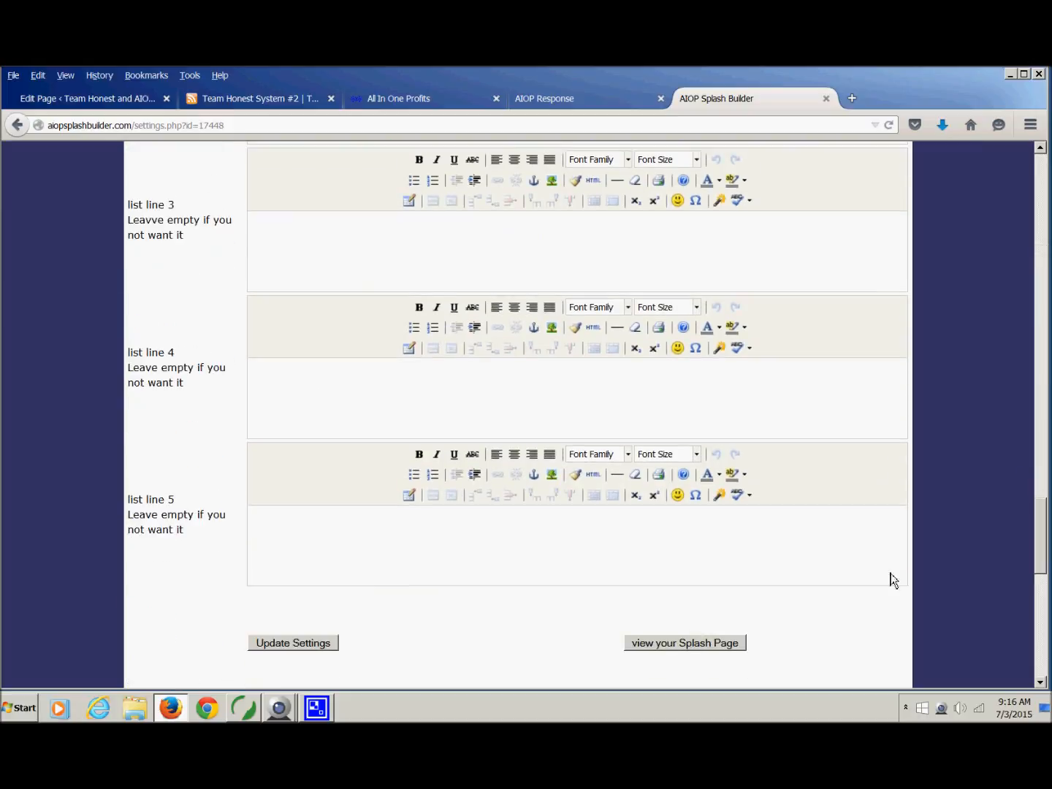
click(293, 641)
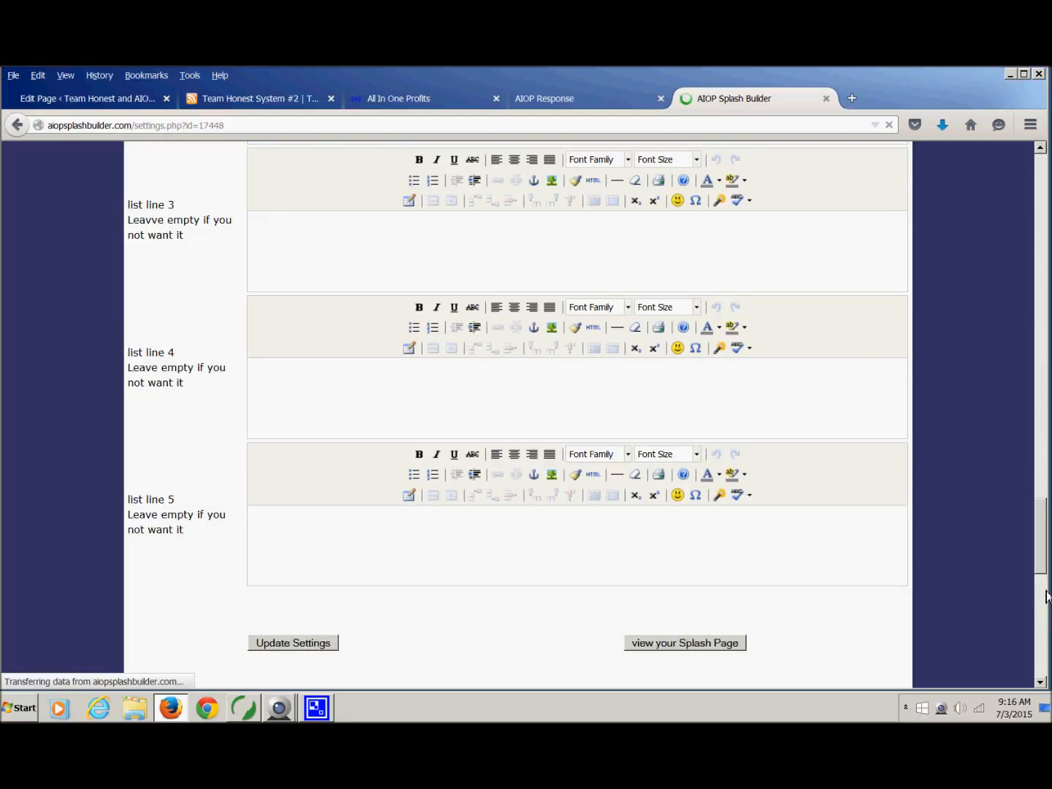
- View the splash page with its new background color from header to opt-in form, and close the preview
click(605, 517)
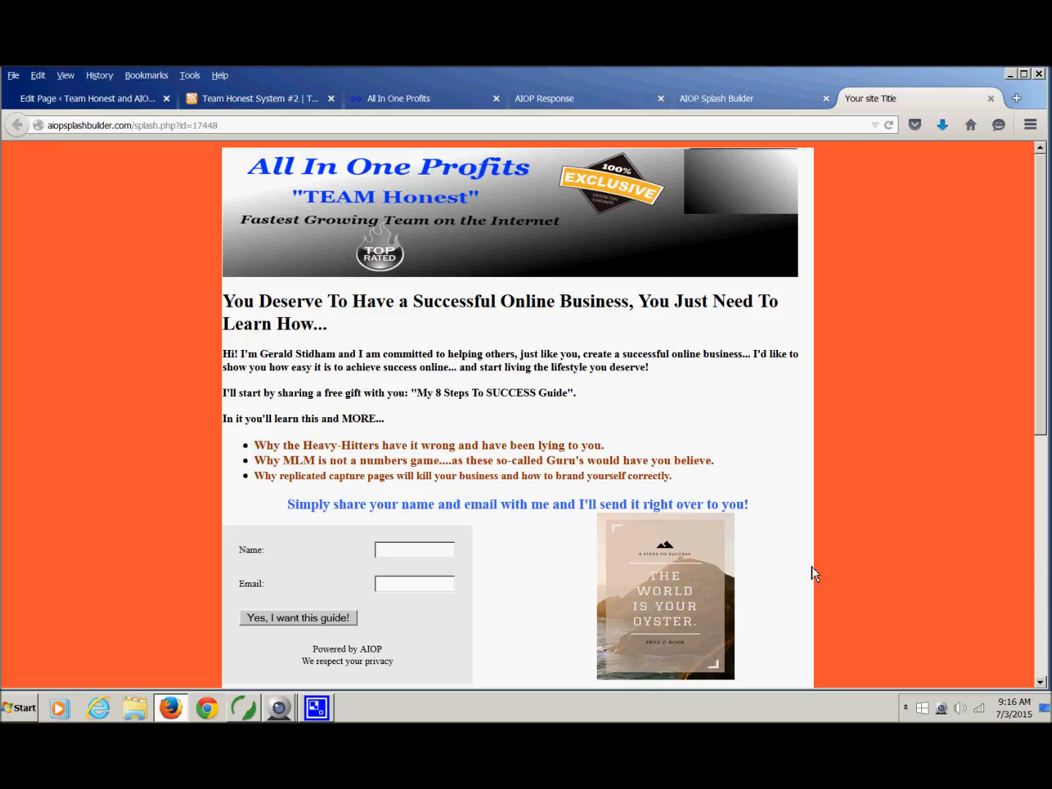
mouse_move(1043, 428)
mouse_down()
mouse_move(1043, 467)
mouse_move(1043, 427)
mouse_up()
scroll(1045, 392, down, 5)
scroll(1045, 391, up, 5)
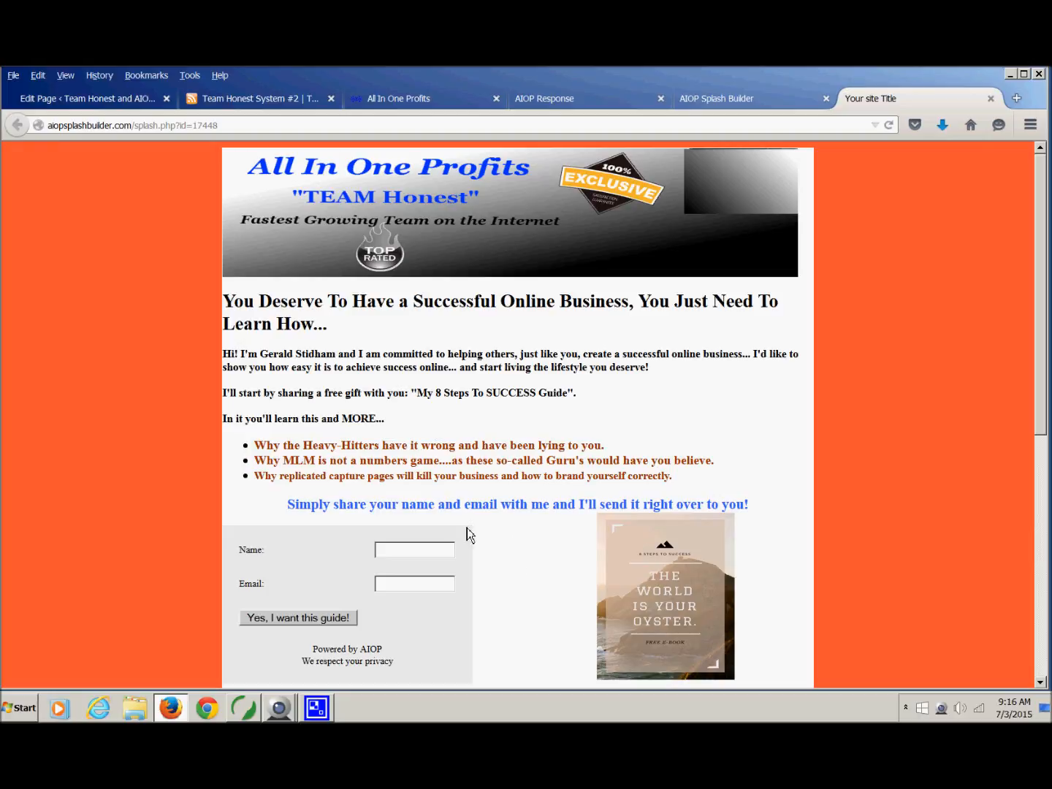
click(989, 99)
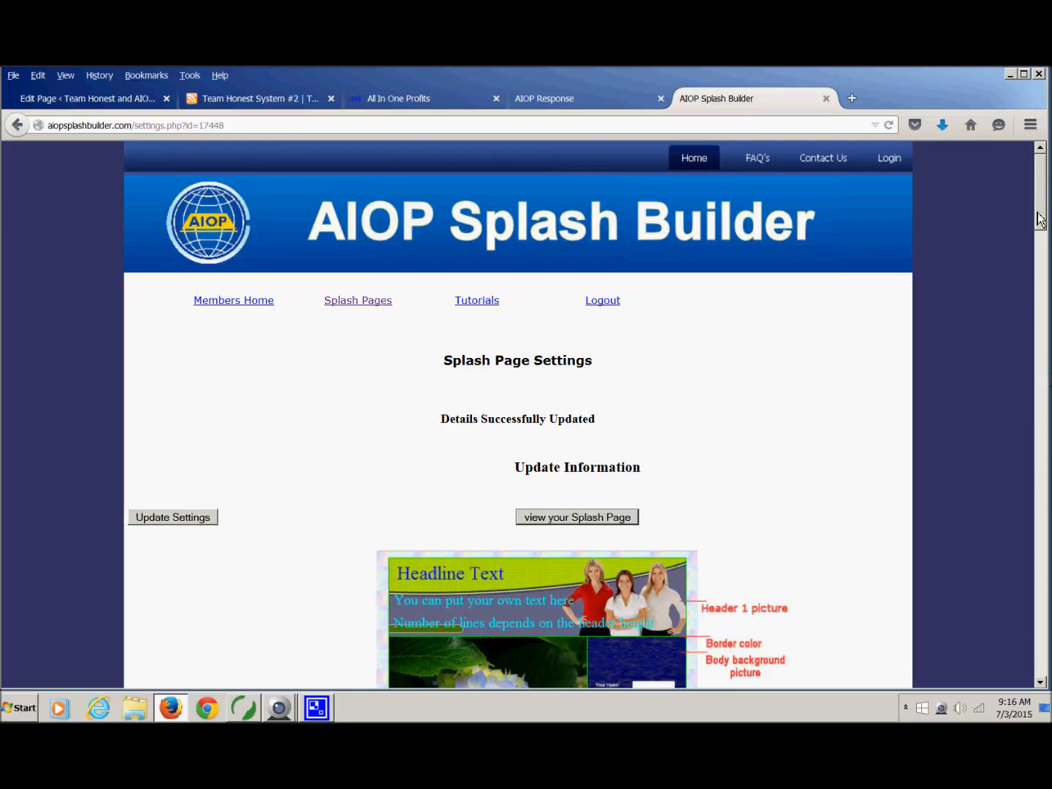
- Return to the Team Honest System #2 training page and review its final step on hosting the free E-book and updating the autoresponder
drag(1041, 221, 1043, 260)
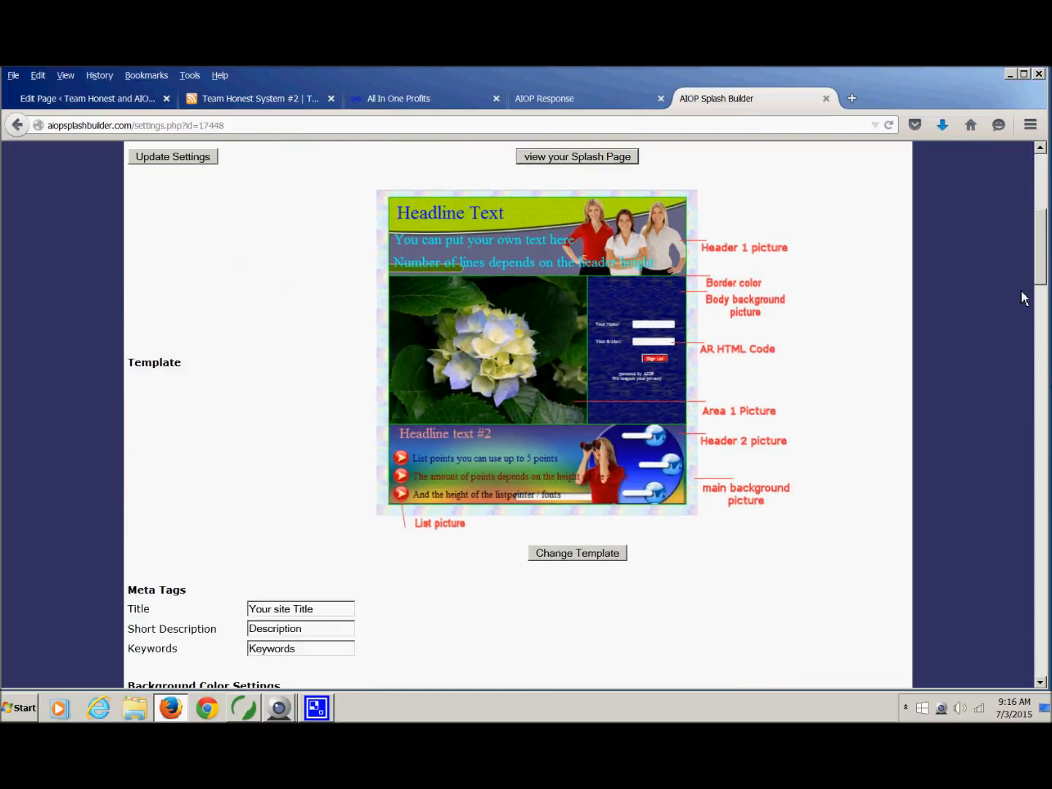
click(266, 96)
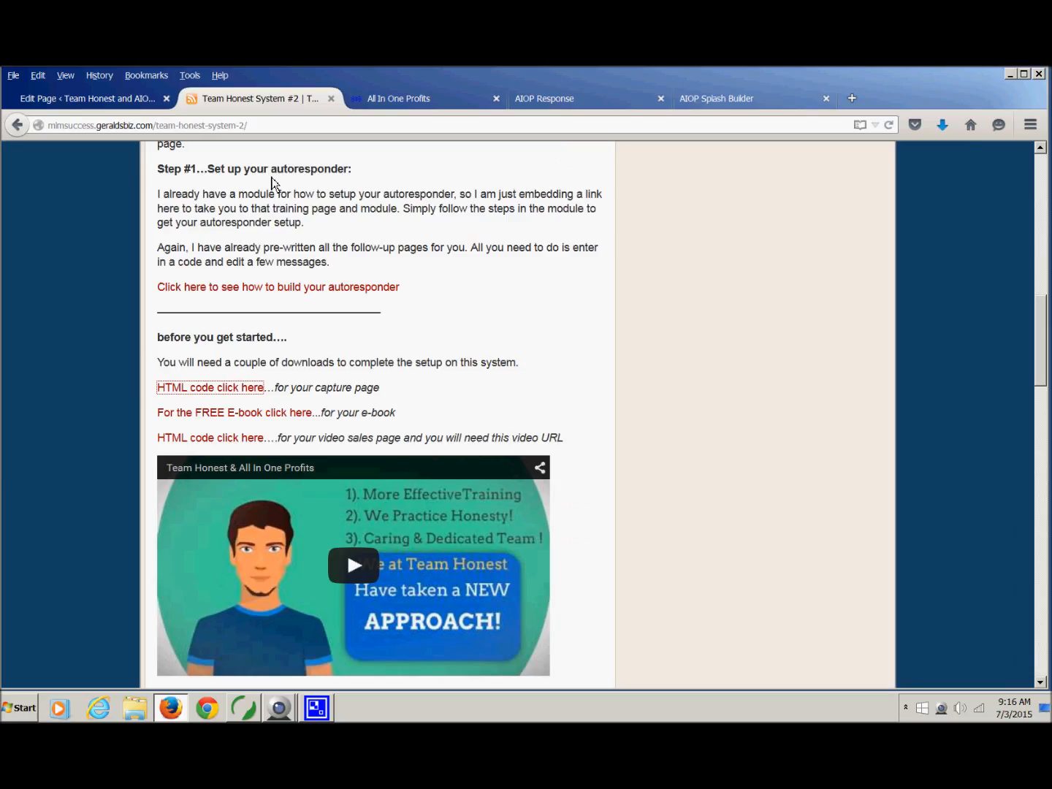
drag(1041, 357, 1041, 648)
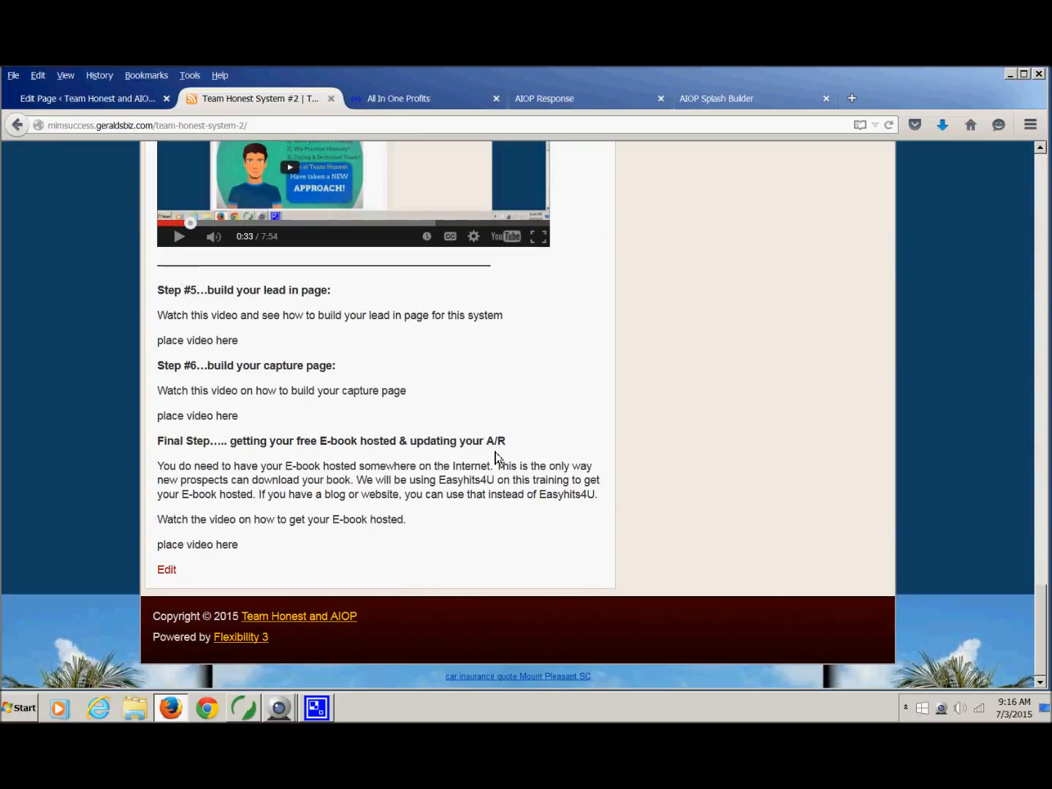
mouse_move(506, 443)
mouse_down()
mouse_move(157, 444)
mouse_move(505, 441)
mouse_up()
drag(1046, 616, 1046, 195)
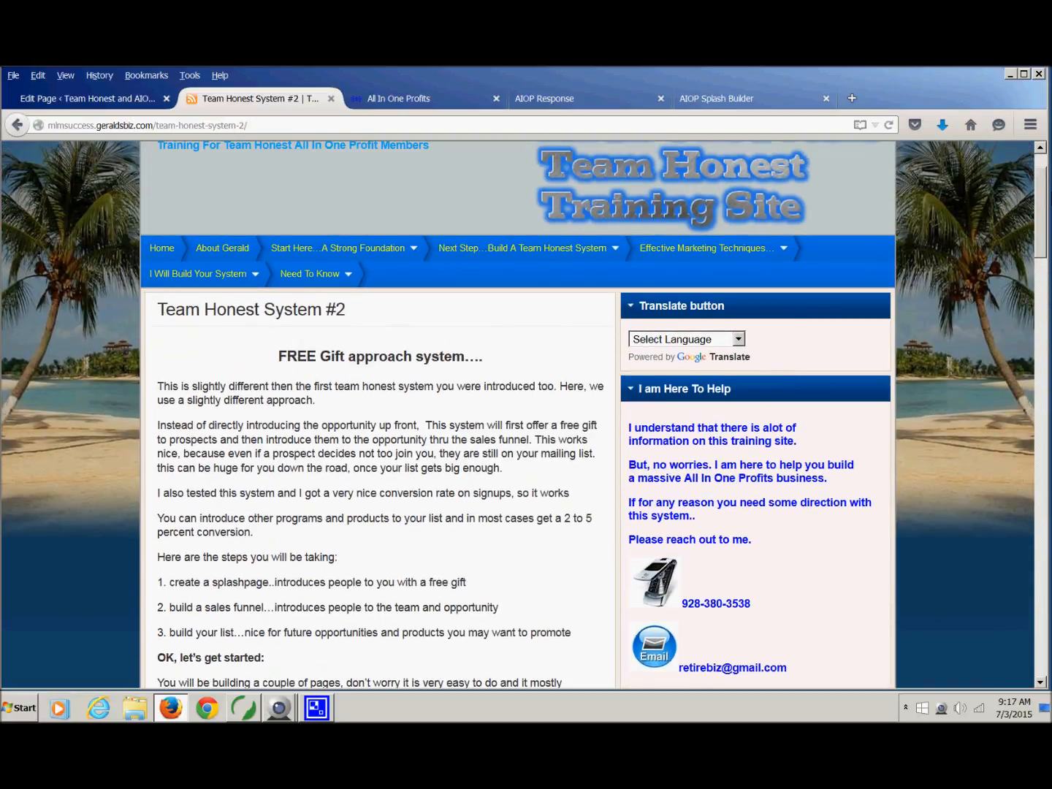